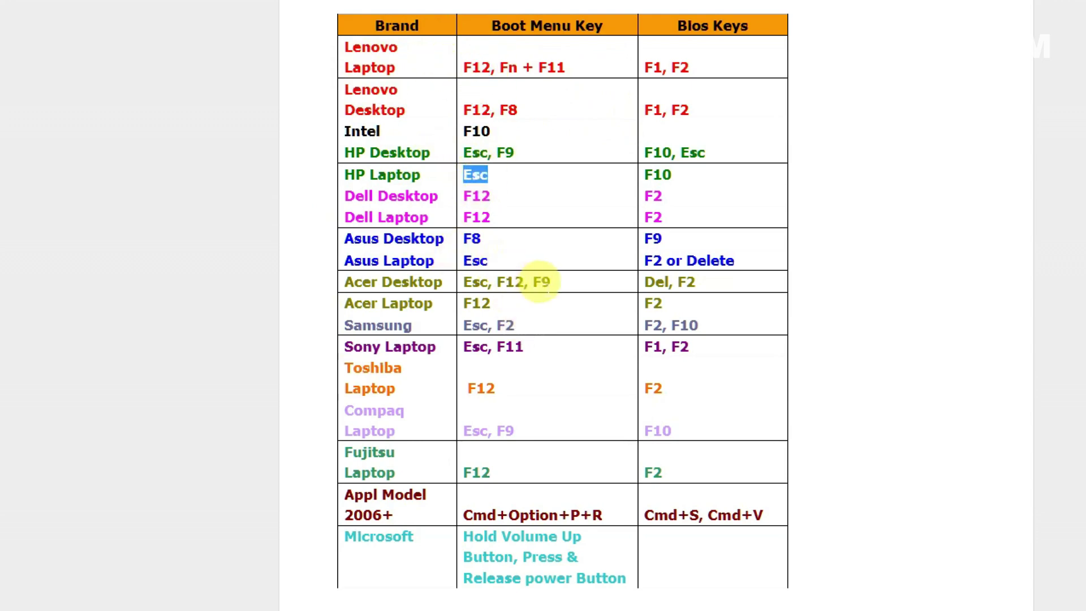
Review the boot priority list (IDE0 hard drive, Optiarc CD/DVD) and move to the Exit options.
left_click_drag(569, 292, 565, 290)
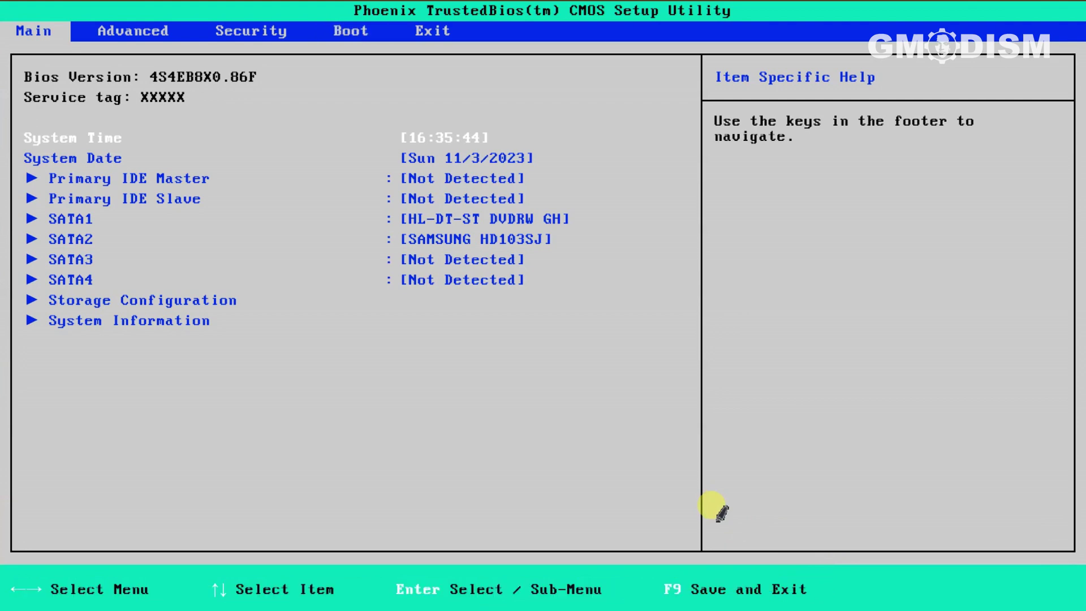
key("Right")
key("Right")
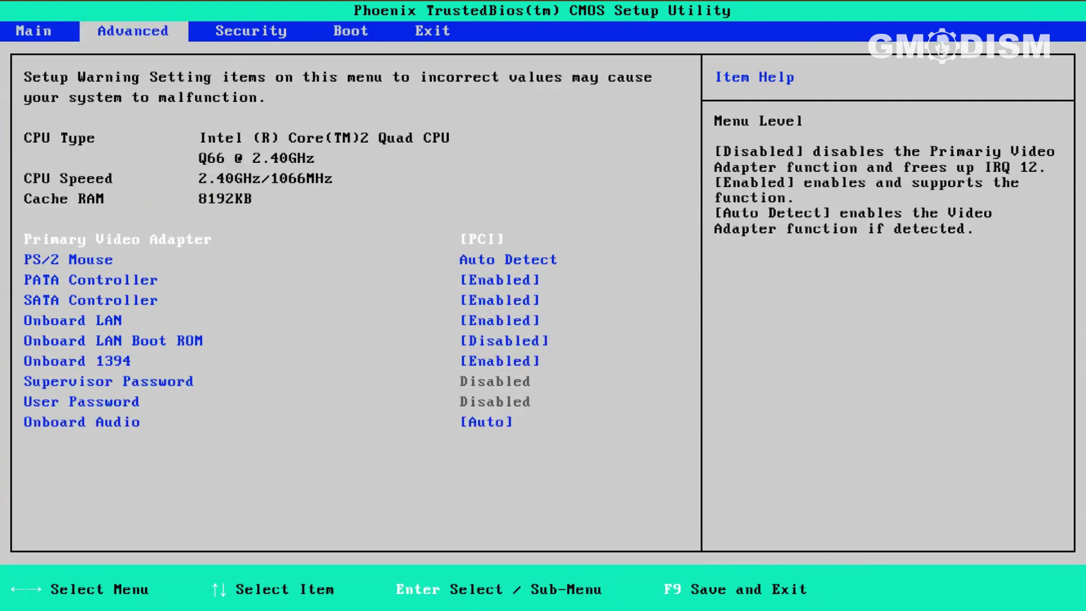
key("Right")
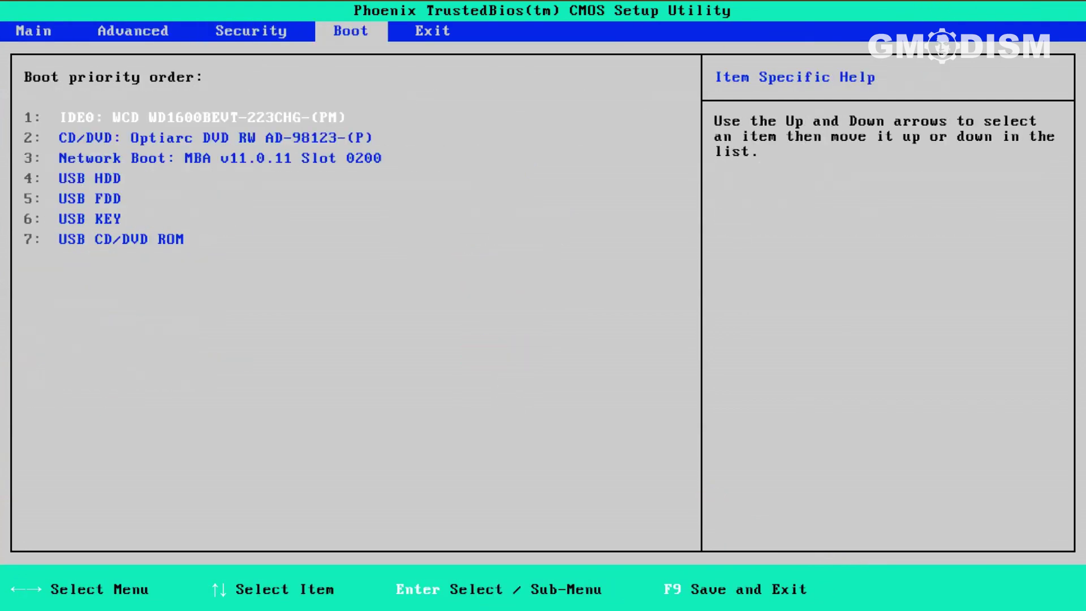
key("Down")
key("Down")
key("Down")
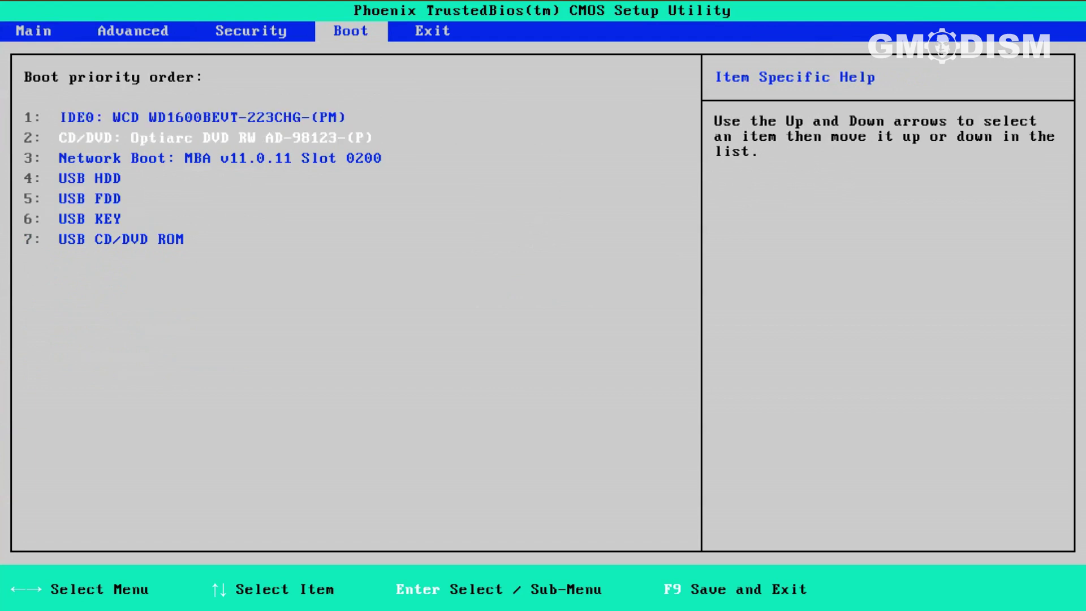
key("Up")
key("Up")
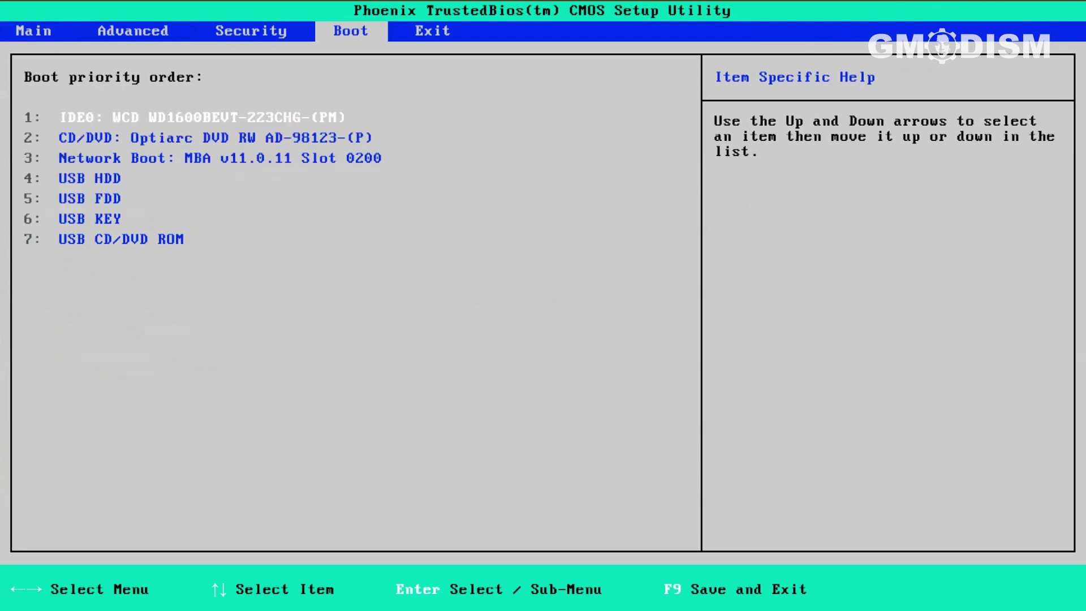
key("Down")
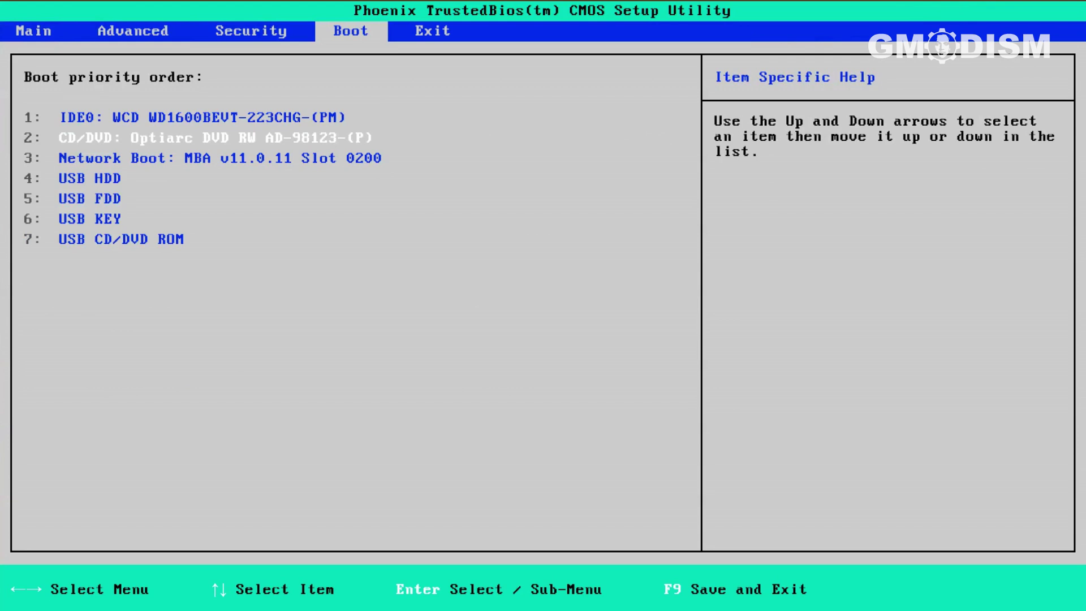
key("Up")
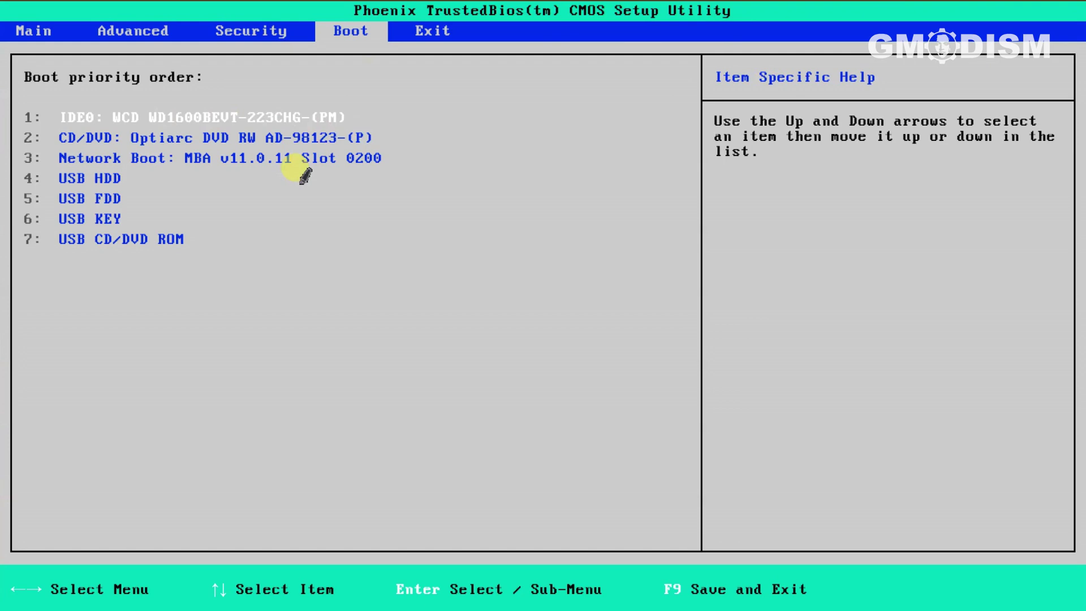
key("Right")
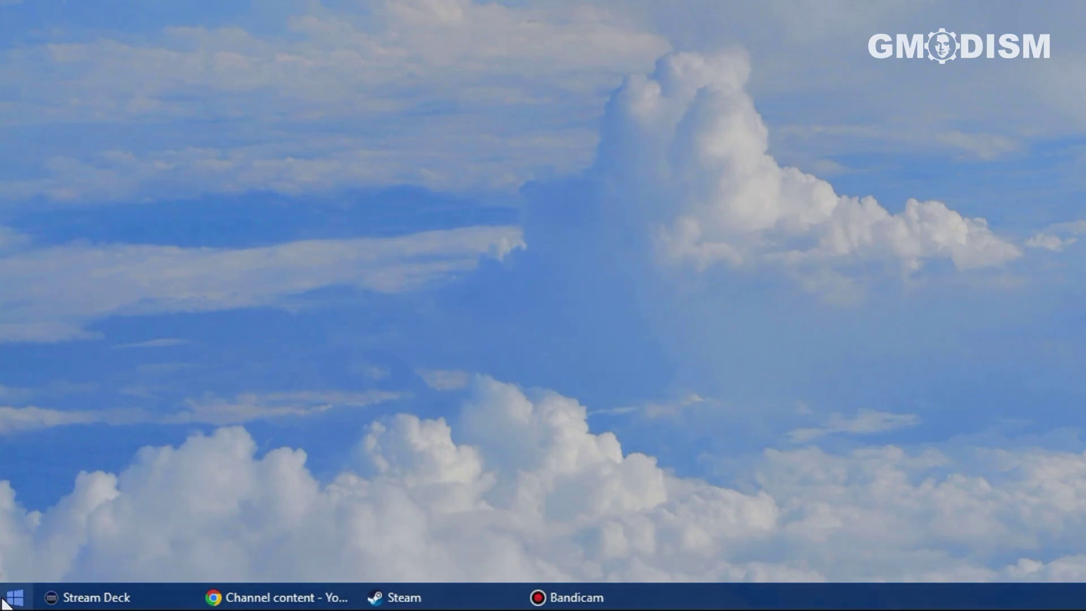
Open Disk Management, check the System Reserved, D:, F: and G: volumes, and bring up (G:)'s actions.
right_click(8, 602)
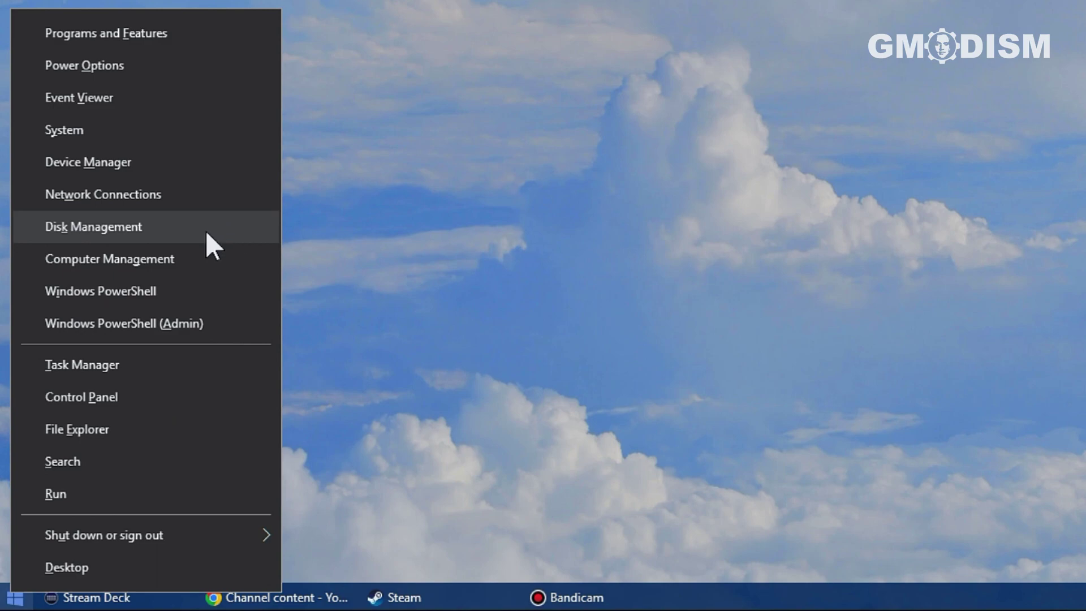
left_click(229, 226)
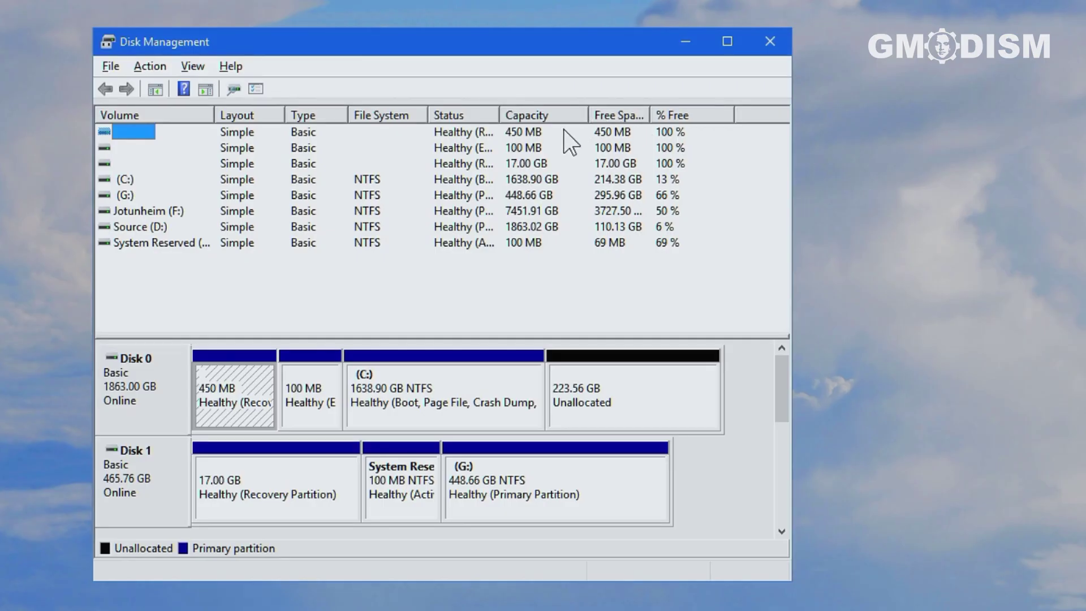
left_click(159, 242)
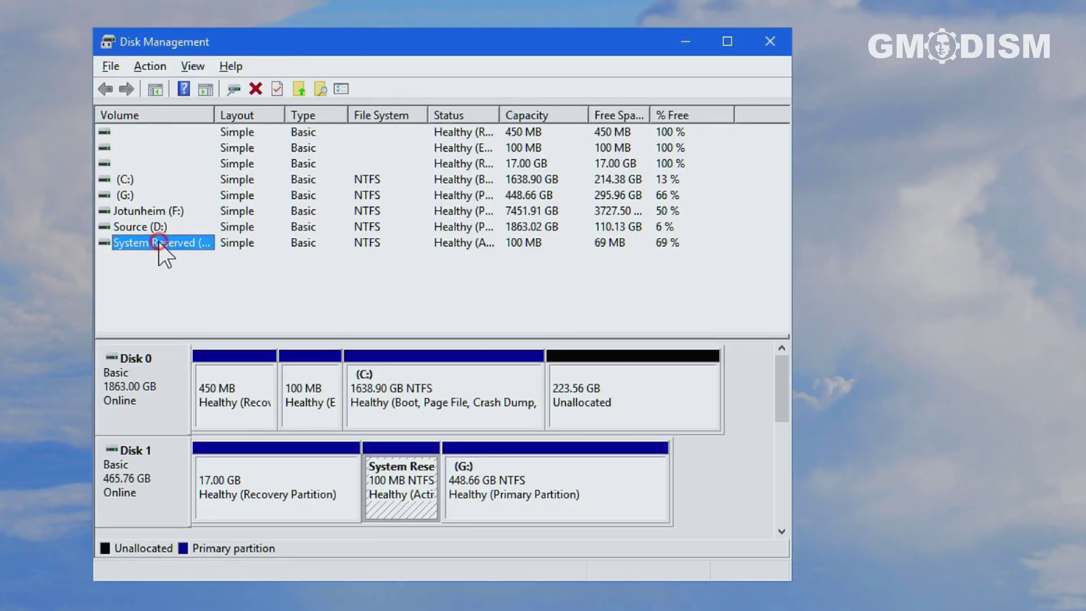
left_click(162, 227)
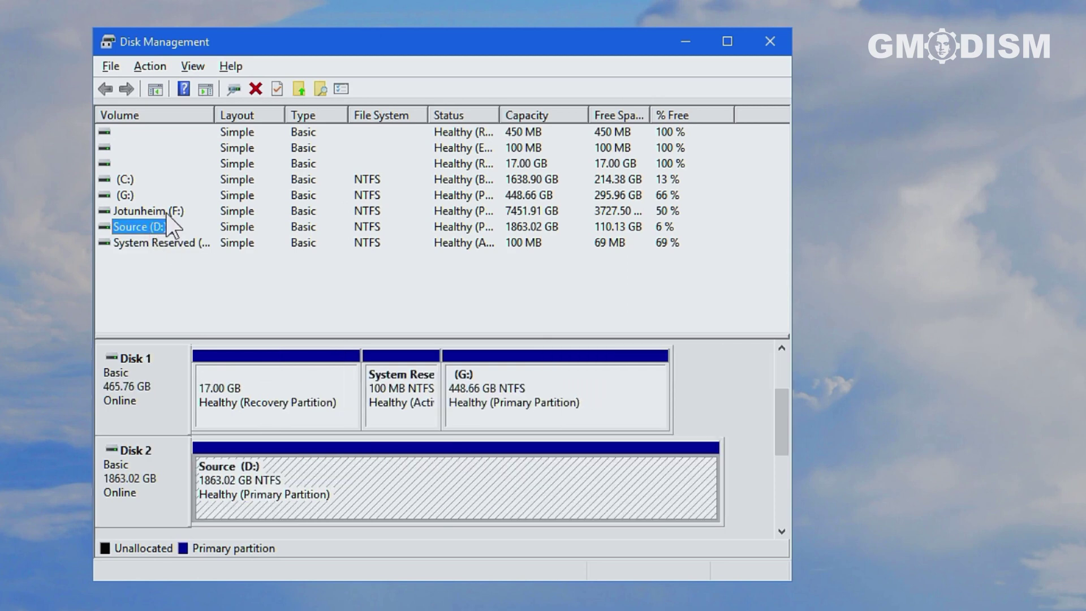
left_click(165, 211)
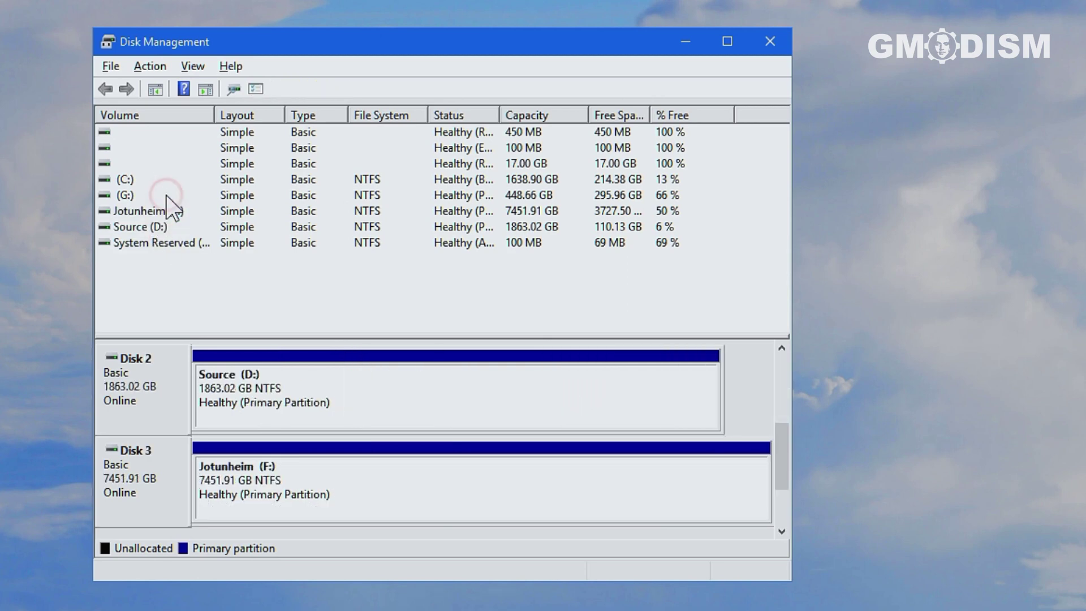
left_click(126, 195)
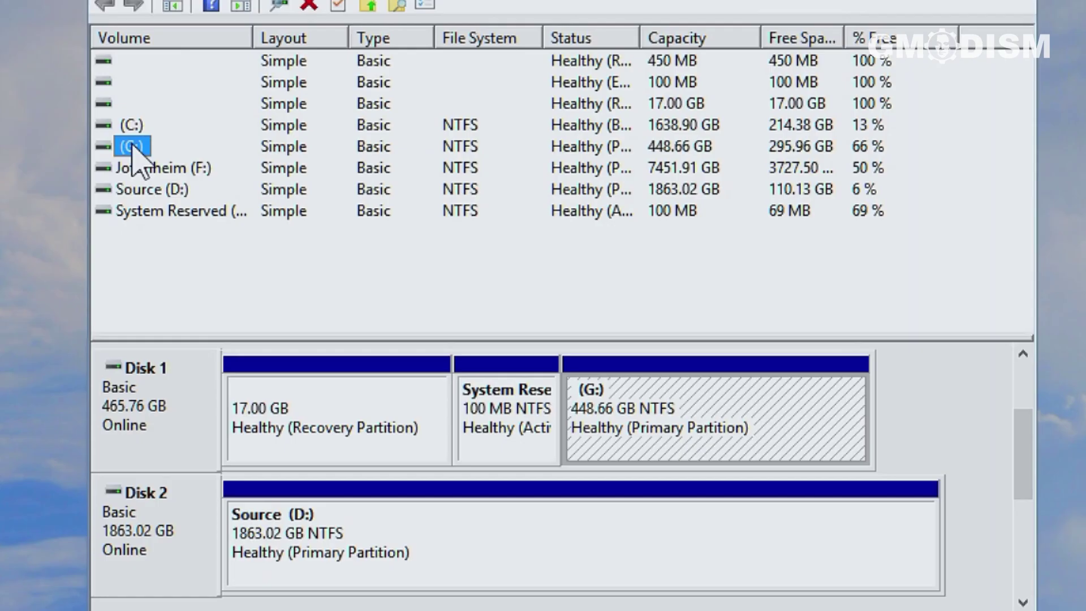
right_click(136, 159)
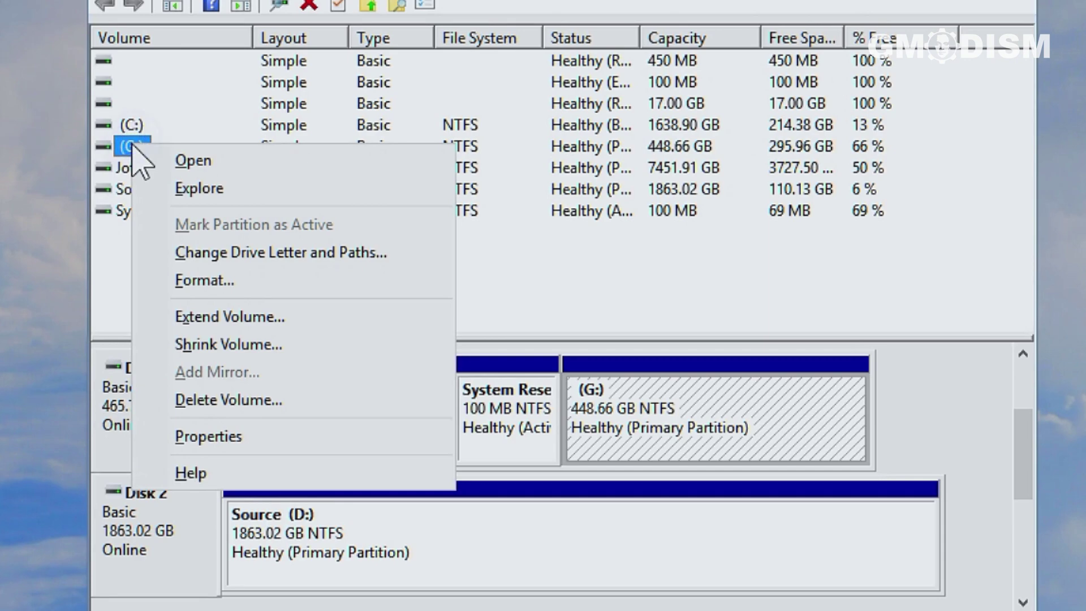
left_click(274, 162)
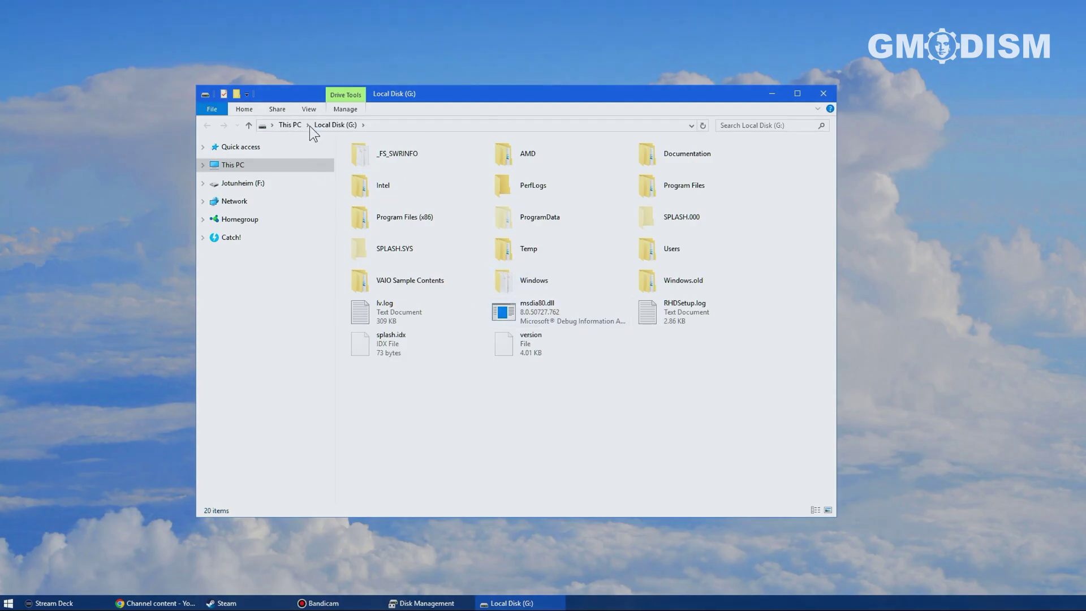
left_click(294, 126)
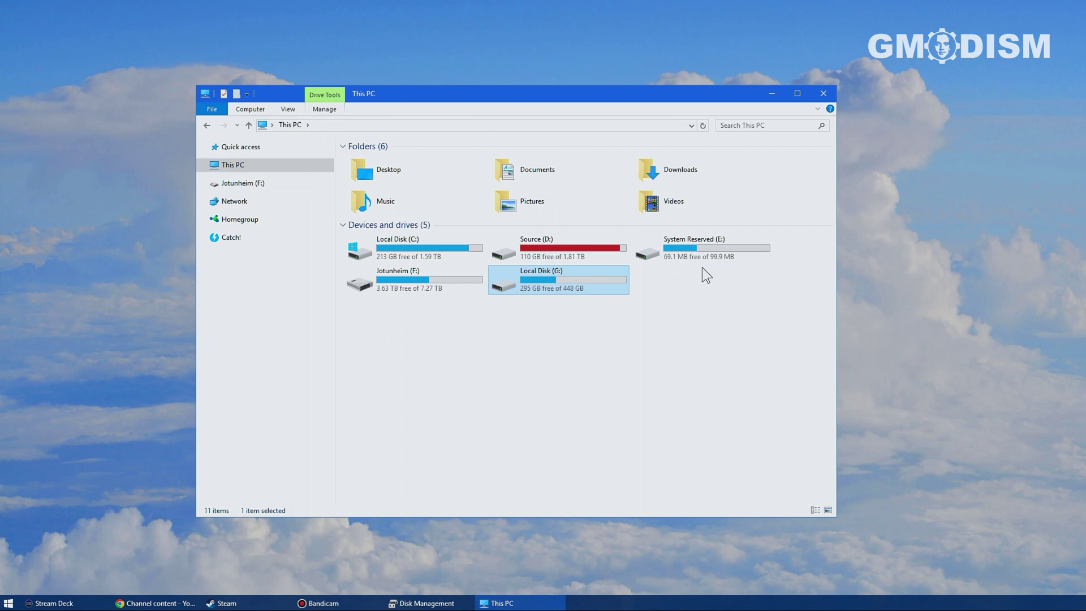
double_click(709, 257)
key("alt+Left")
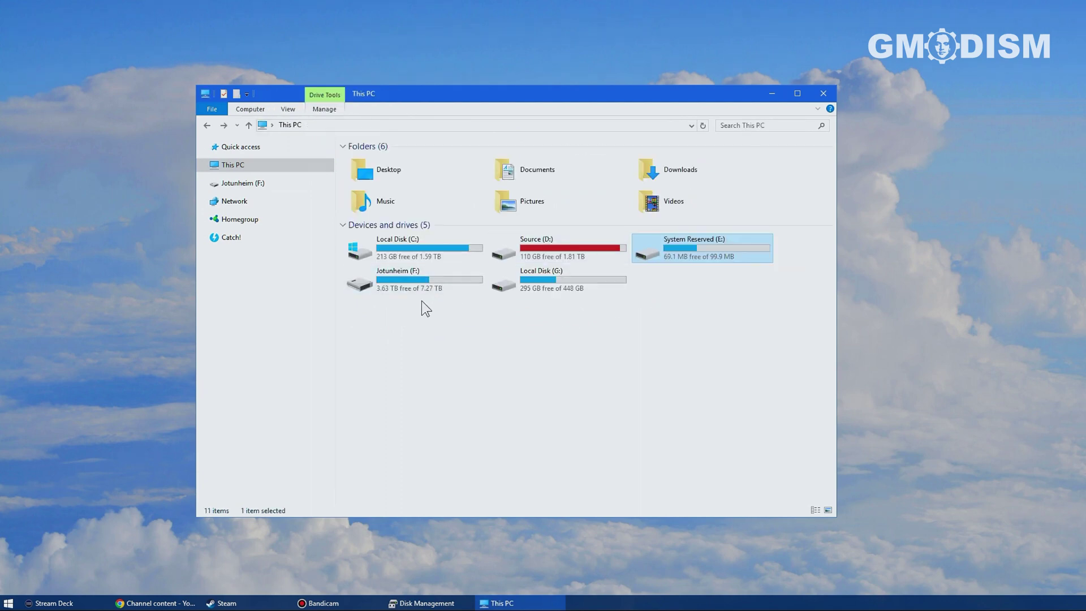
left_click(416, 253)
double_click(588, 249)
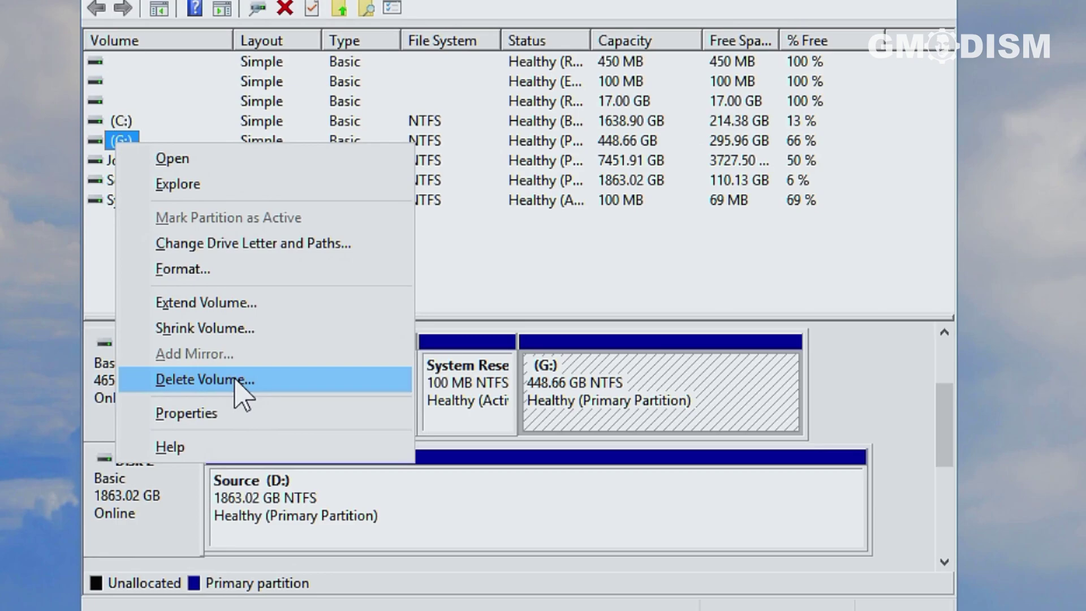
Delete the (G:) volume, forcing deletion even though it is in use.
left_click(216, 387)
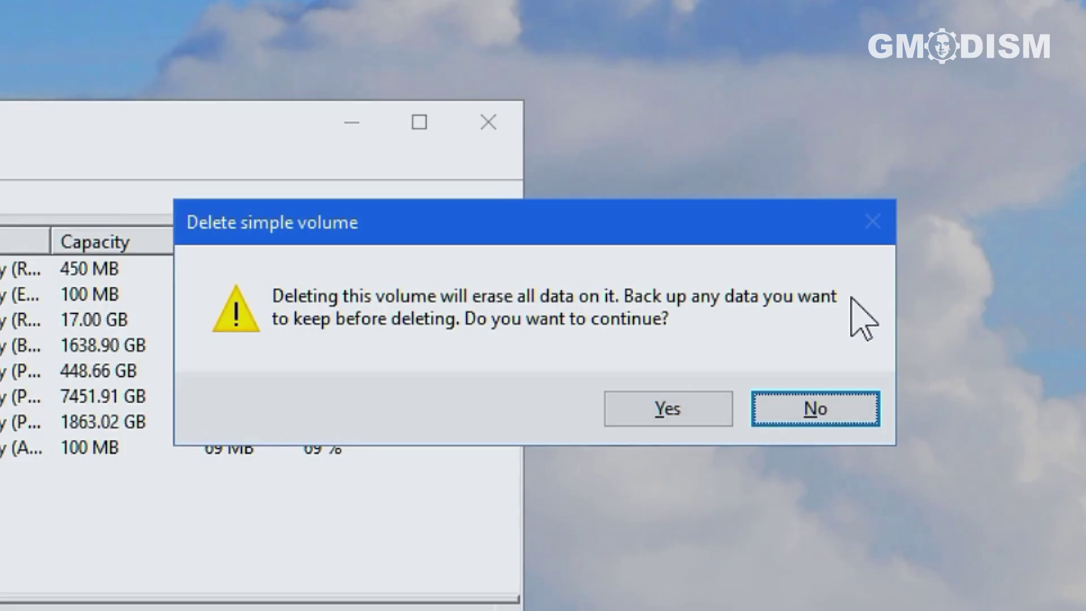
left_click(687, 407)
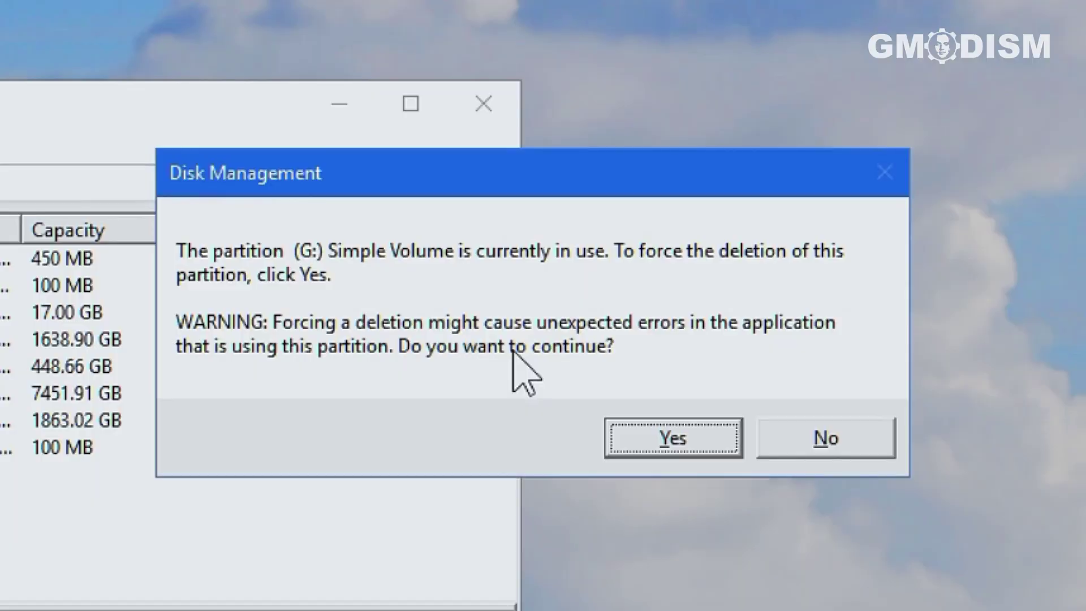
left_click_drag(376, 189, 821, 268)
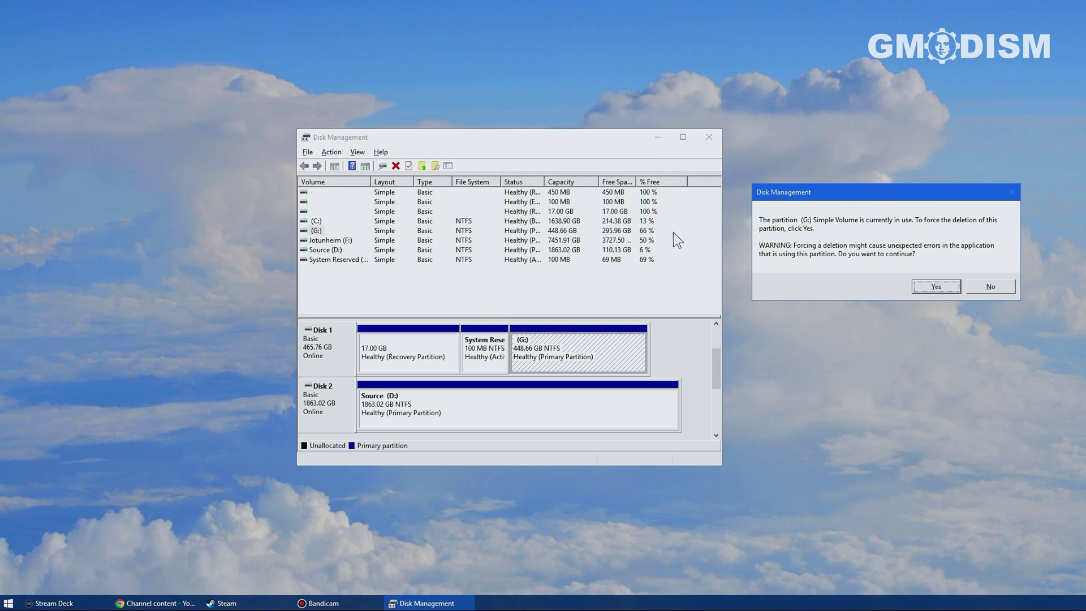
left_click(925, 286)
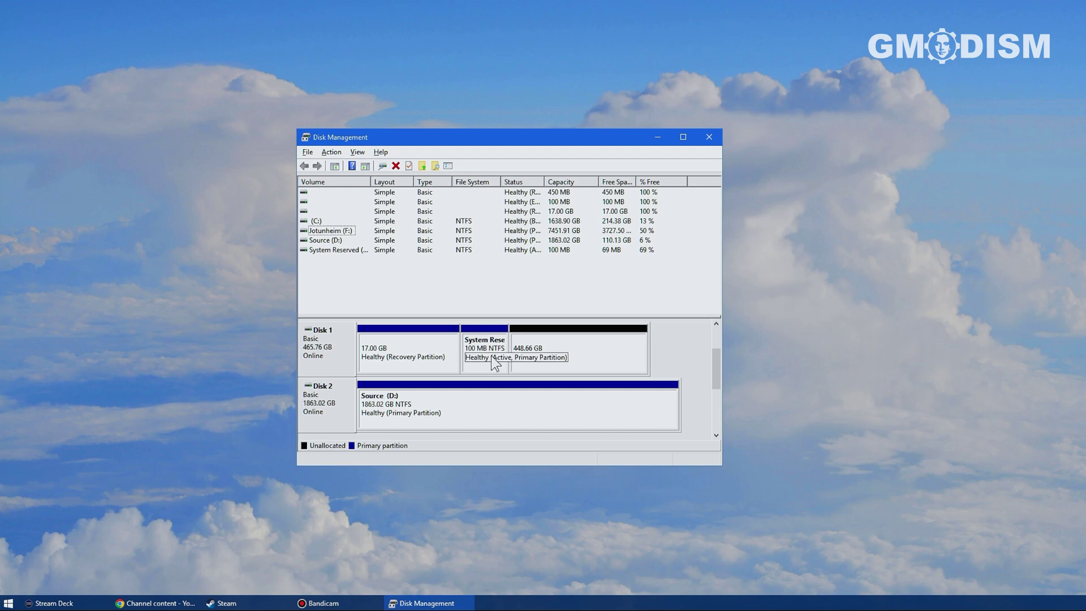
Delete Disk 1's System Reserved partition and select the 17.00 GB recovery partition.
right_click(473, 338)
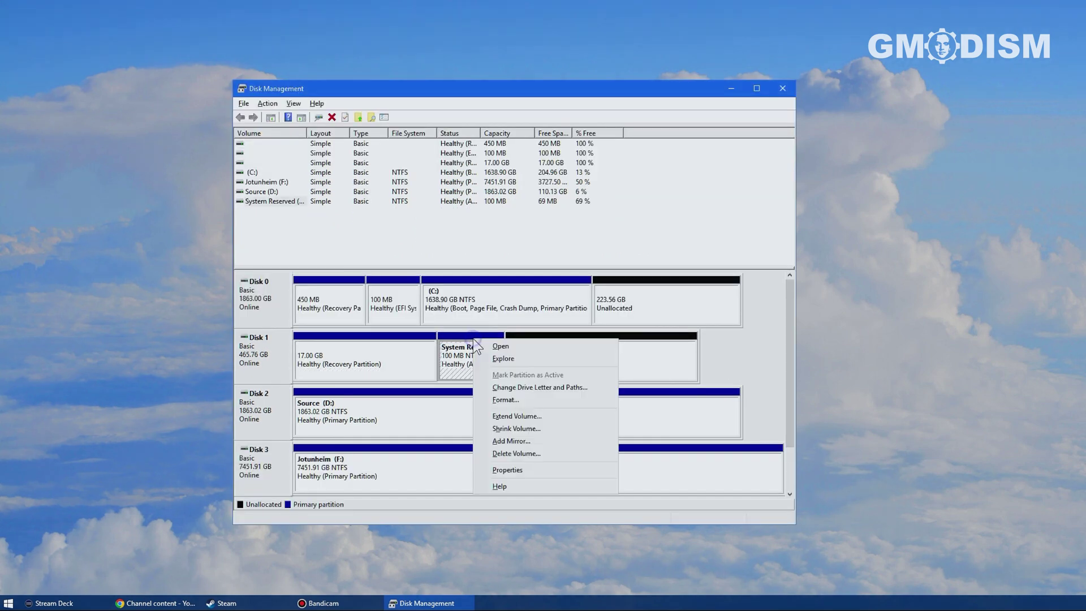
left_click(533, 453)
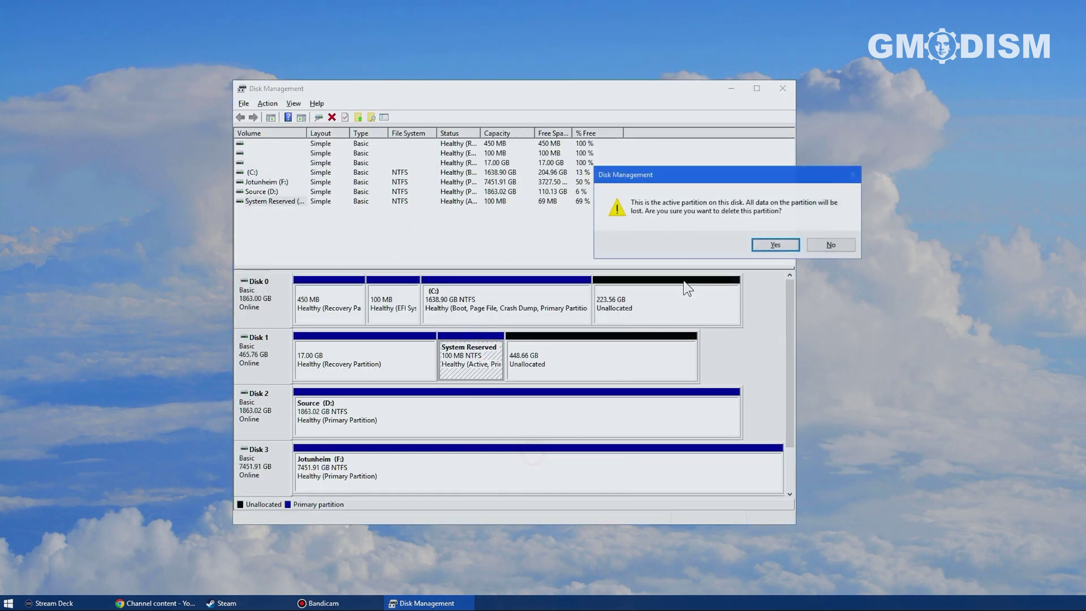
left_click(762, 245)
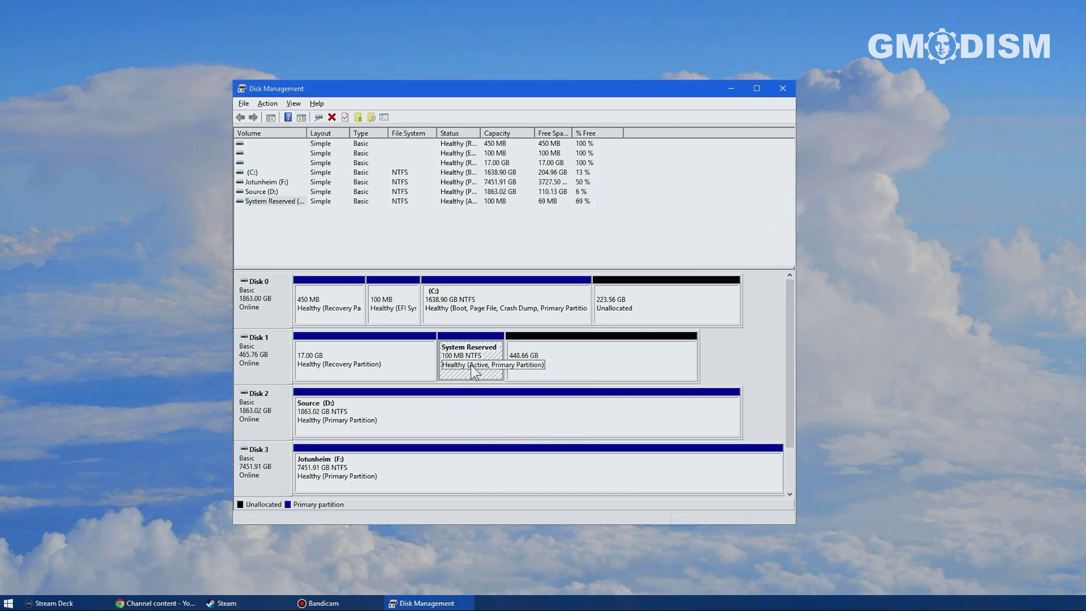
left_click(405, 364)
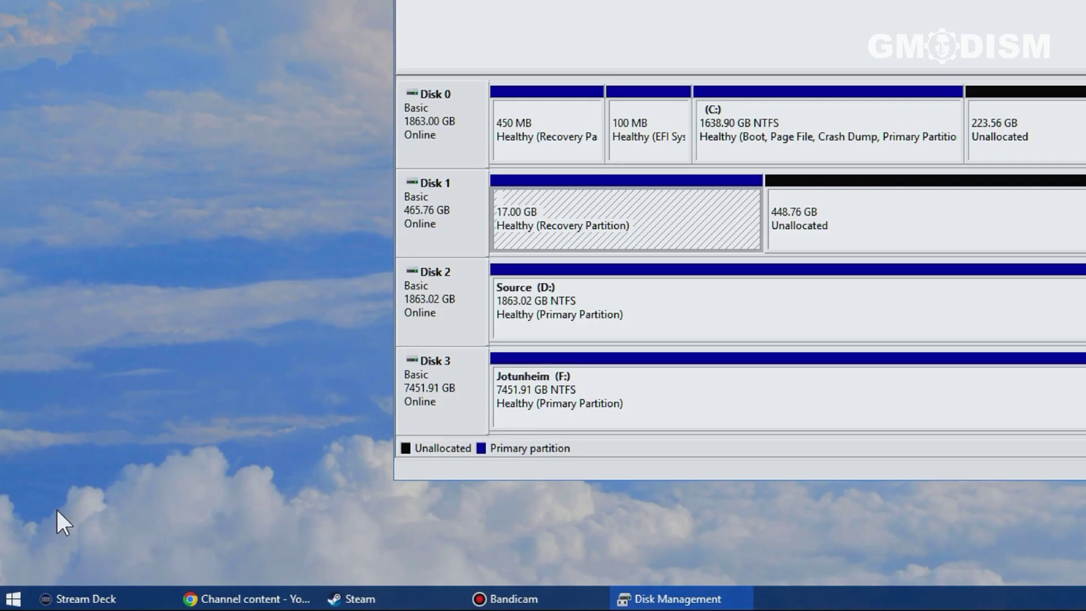
Open an admin PowerShell, start DiskPart, list the disks and select disk 1.
right_click(17, 598)
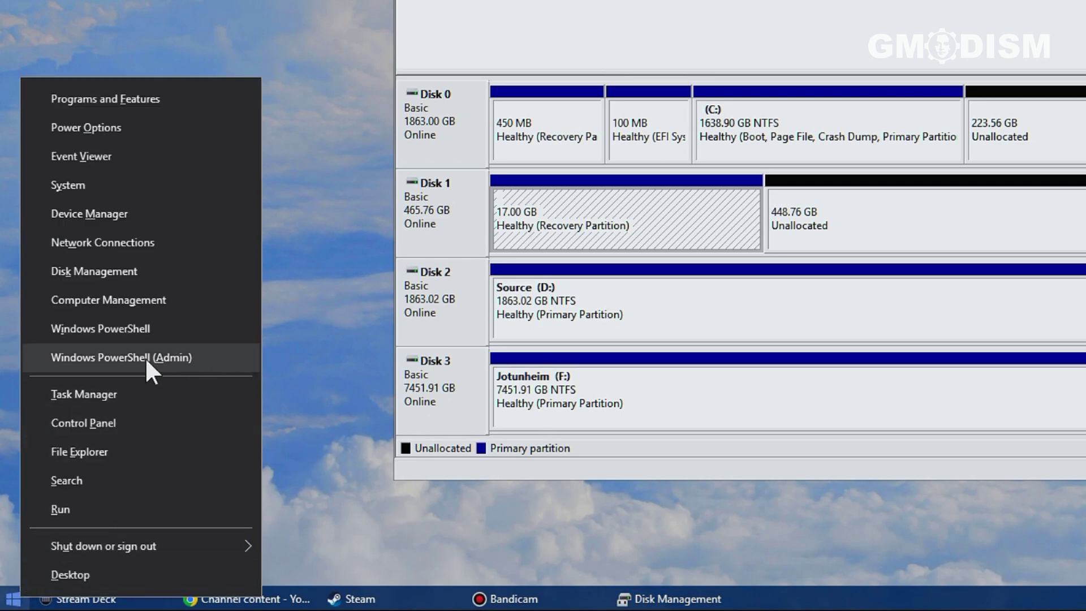
left_click(226, 353)
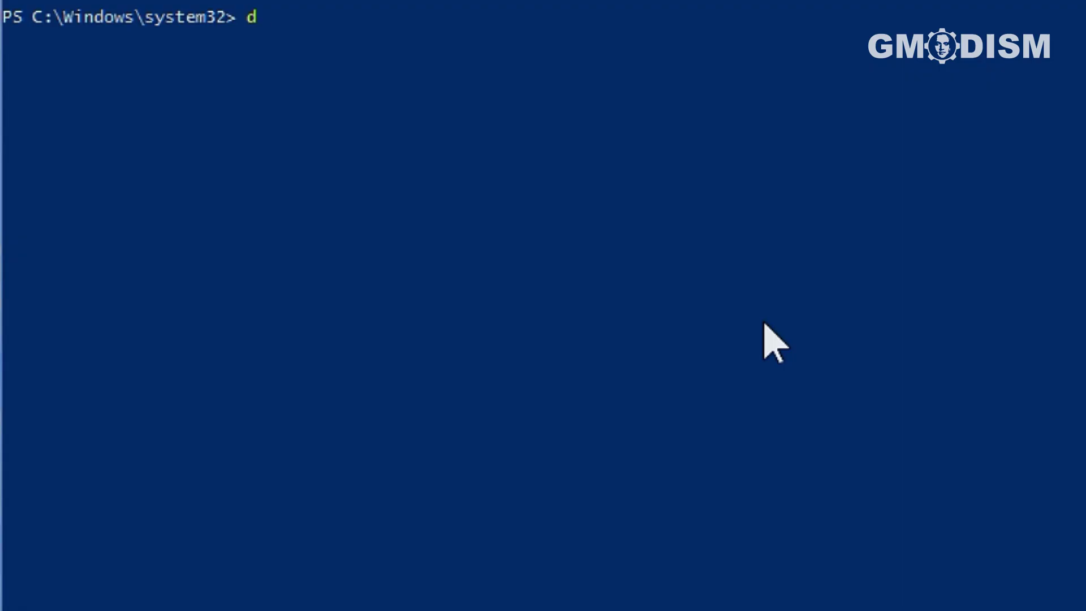
type("diskpart")
key("Return")
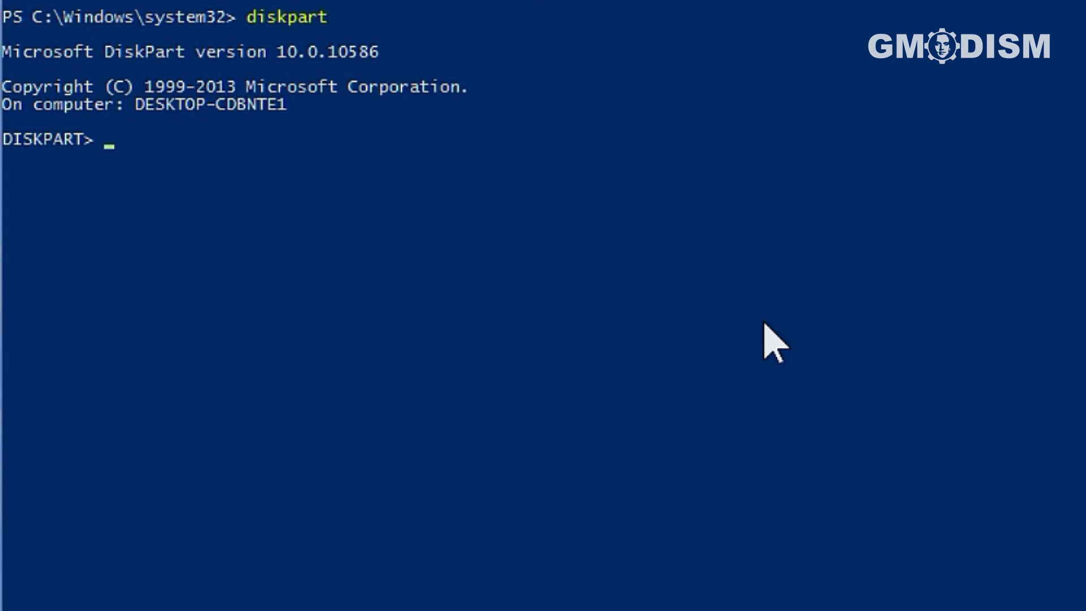
type("list disk")
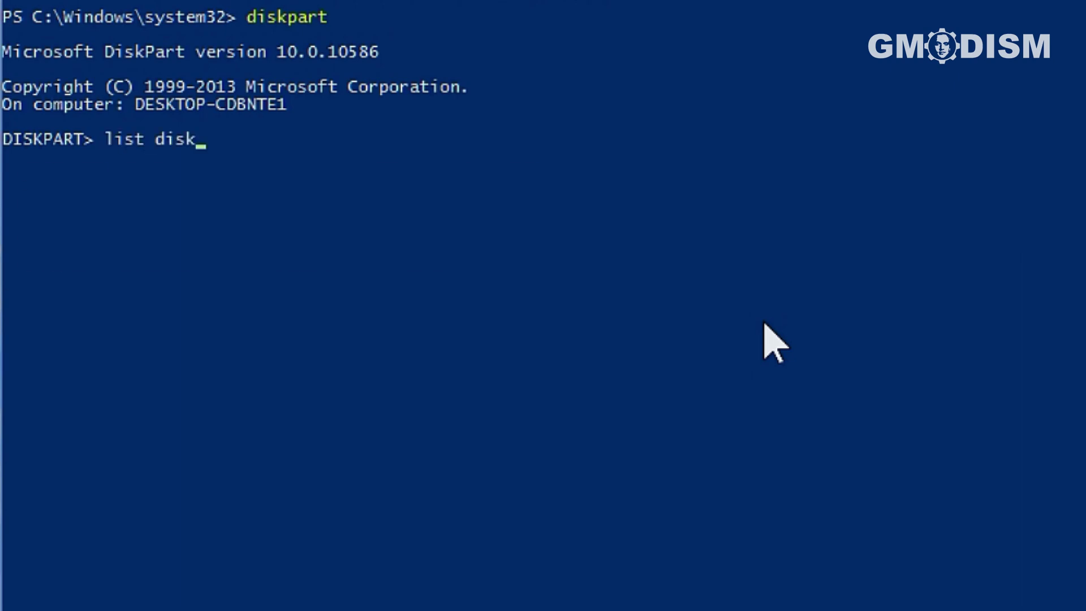
key("Return")
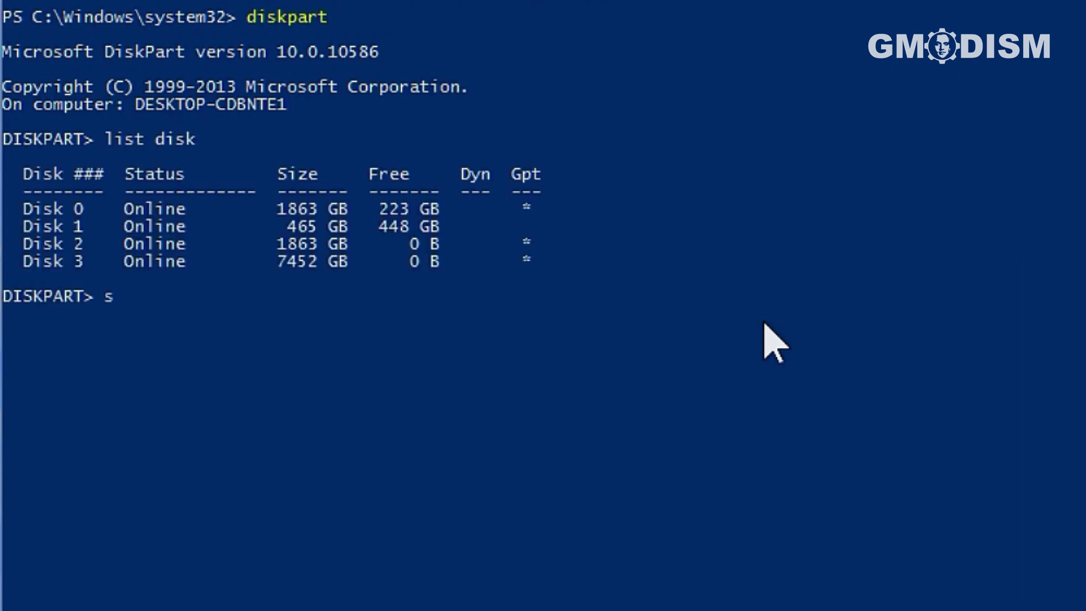
type("select disk 1")
key("Return")
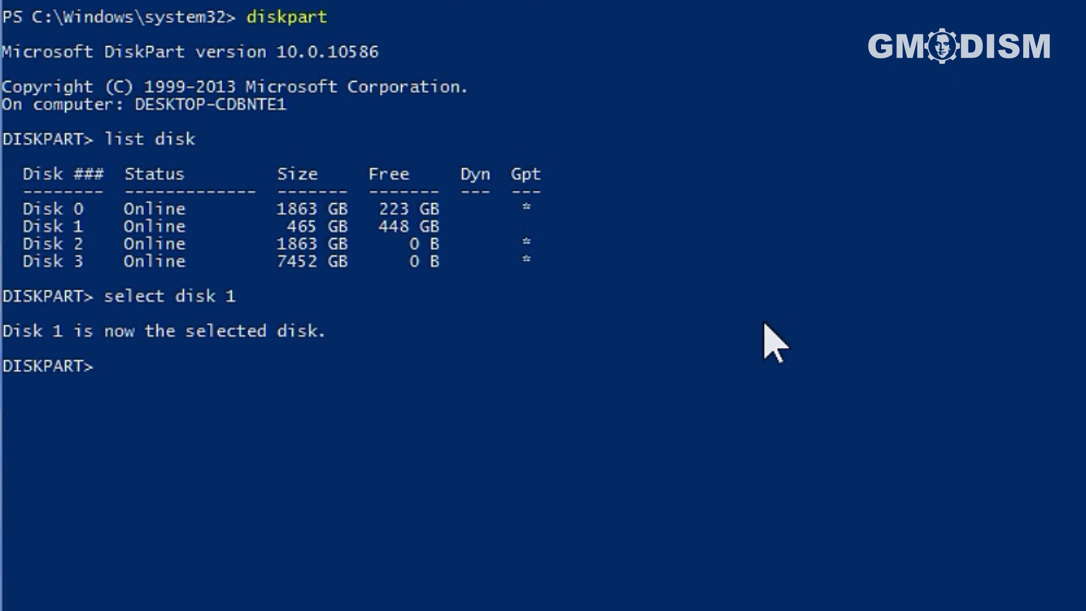
List Disk 1's partitions, select the recovery partition and remove it with 'delete part override'.
type("list part")
key("Return")
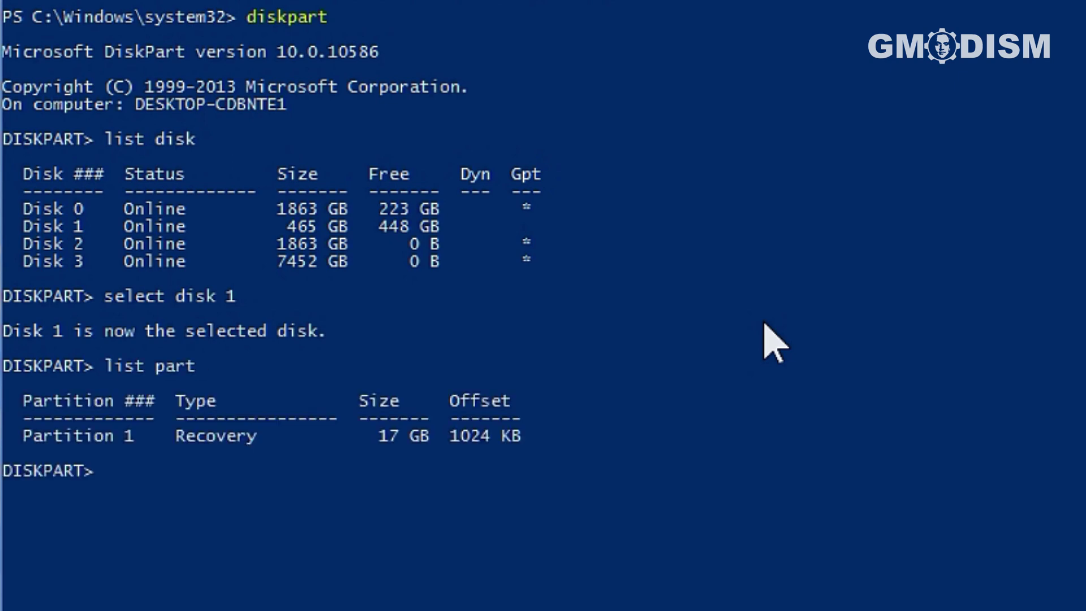
type("select part 1")
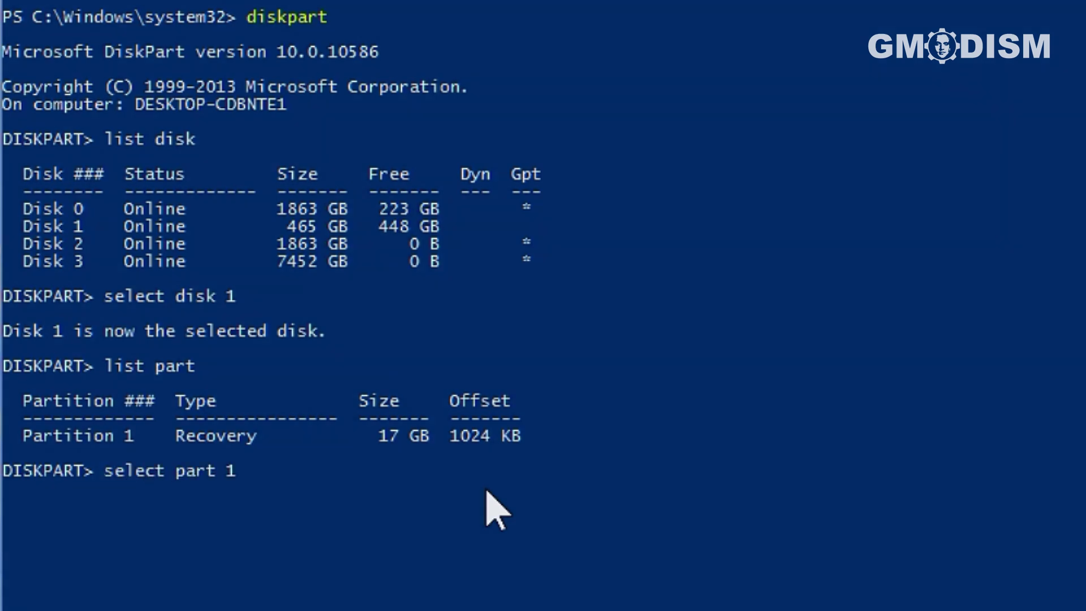
key("Return")
type("delete pa")
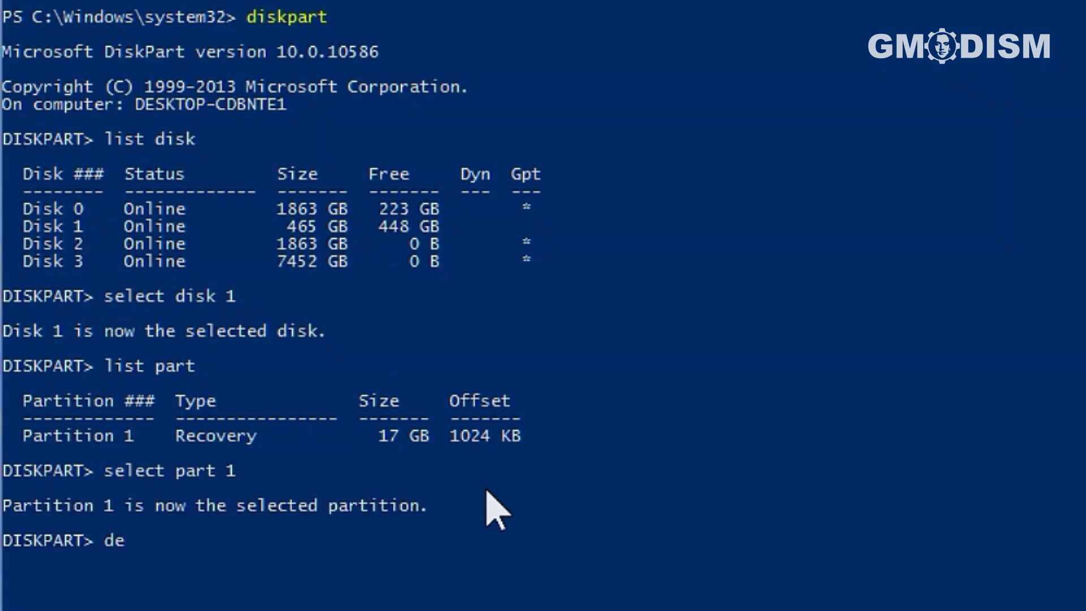
type("rt ")
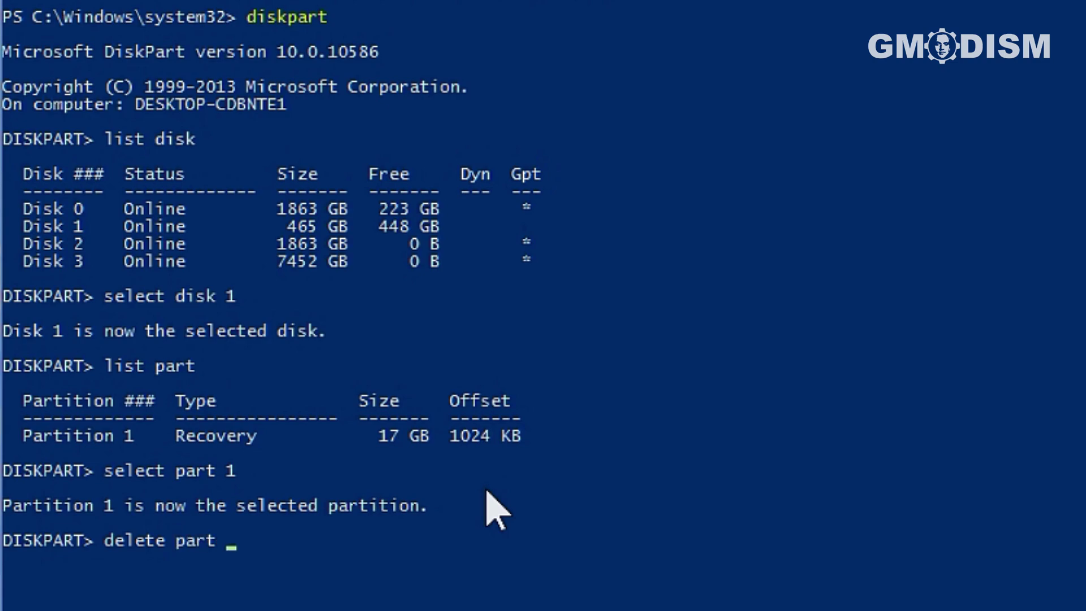
type("override")
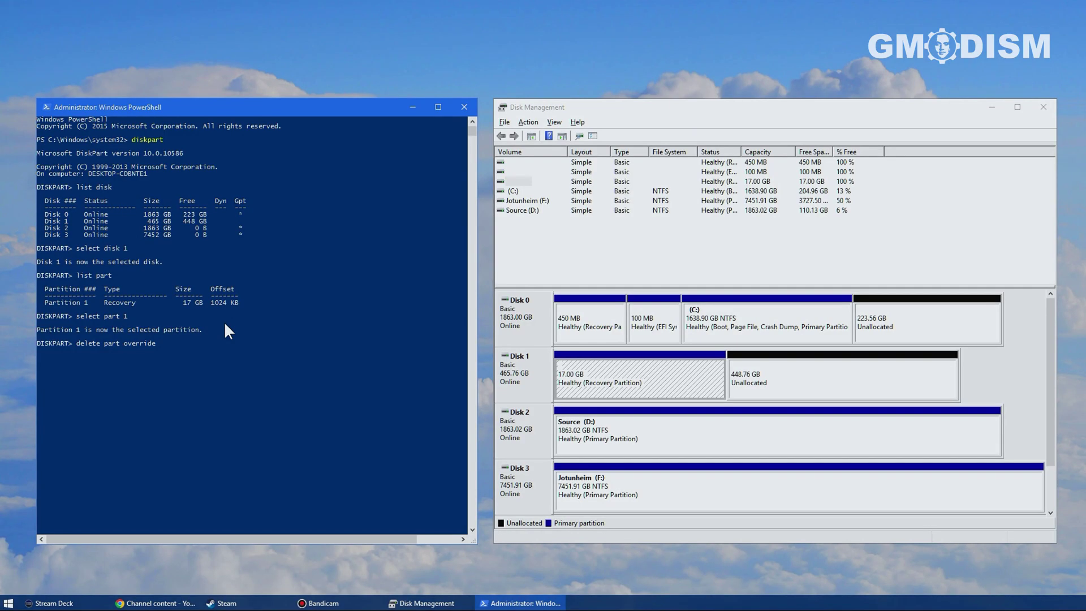
key("Return")
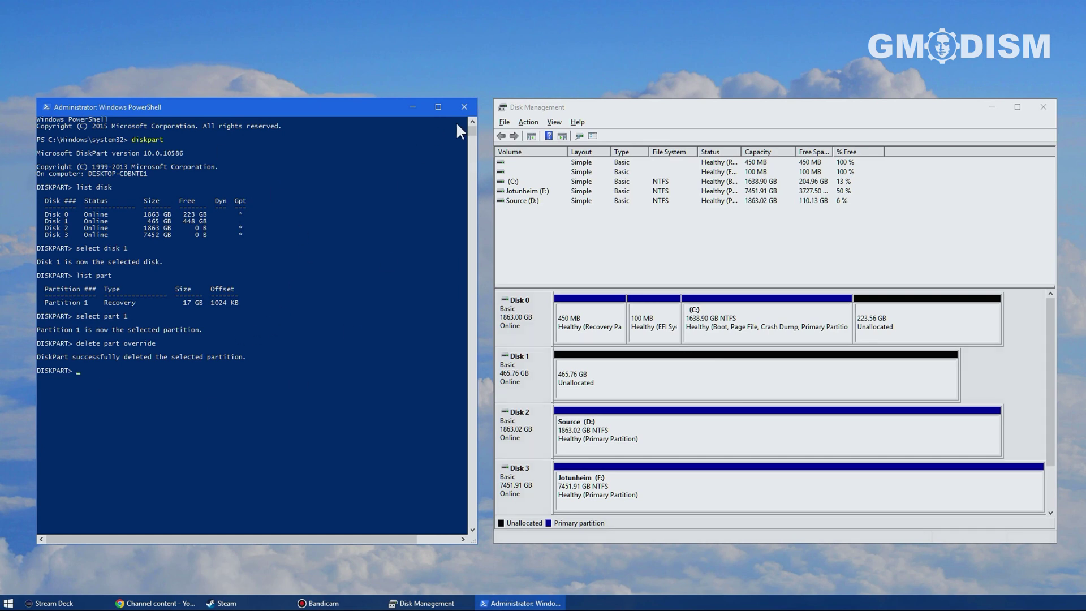
Close PowerShell and start a New Simple Volume on Disk 1's 465.76 GB unallocated space.
left_click(461, 106)
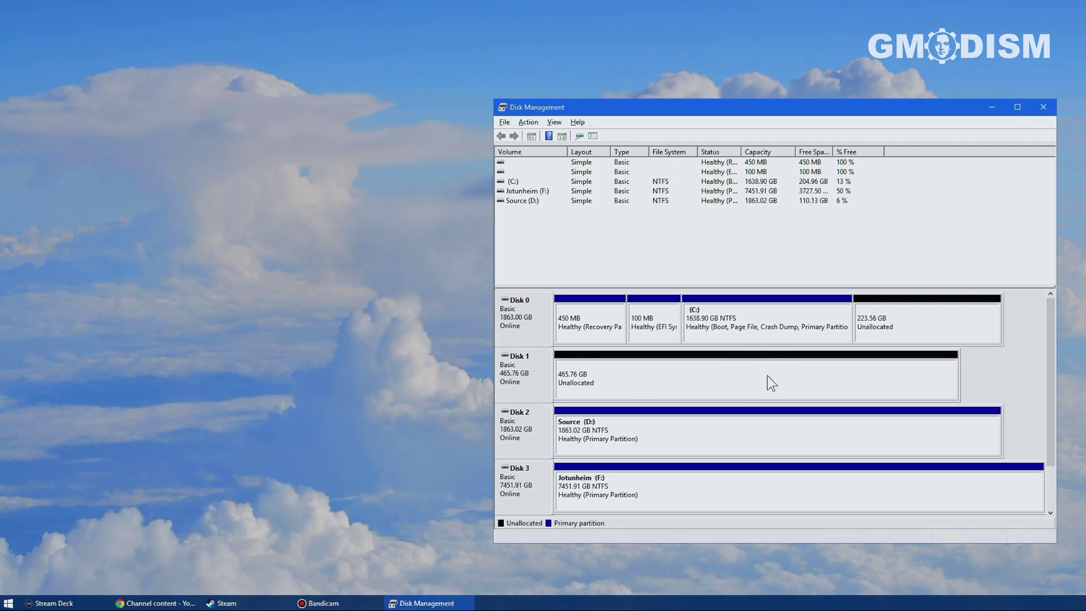
left_click(767, 376)
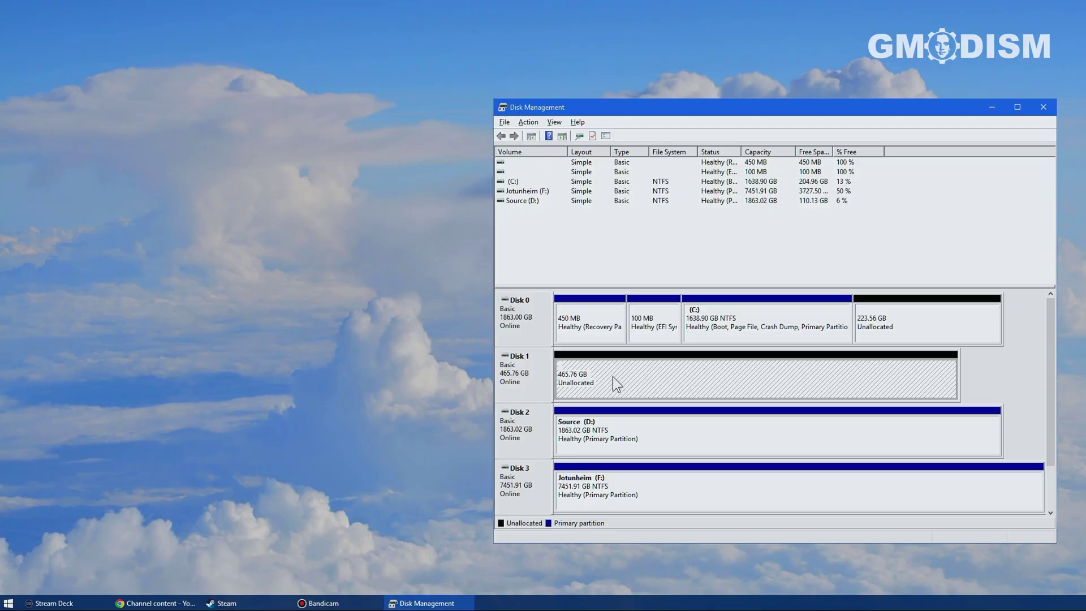
right_click(613, 376)
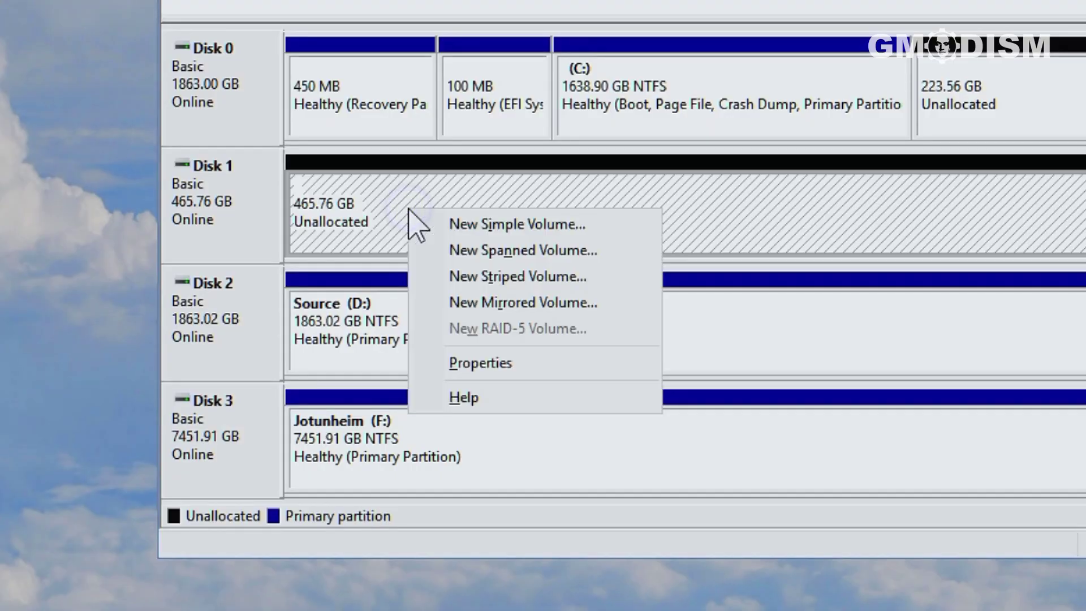
left_click(615, 230)
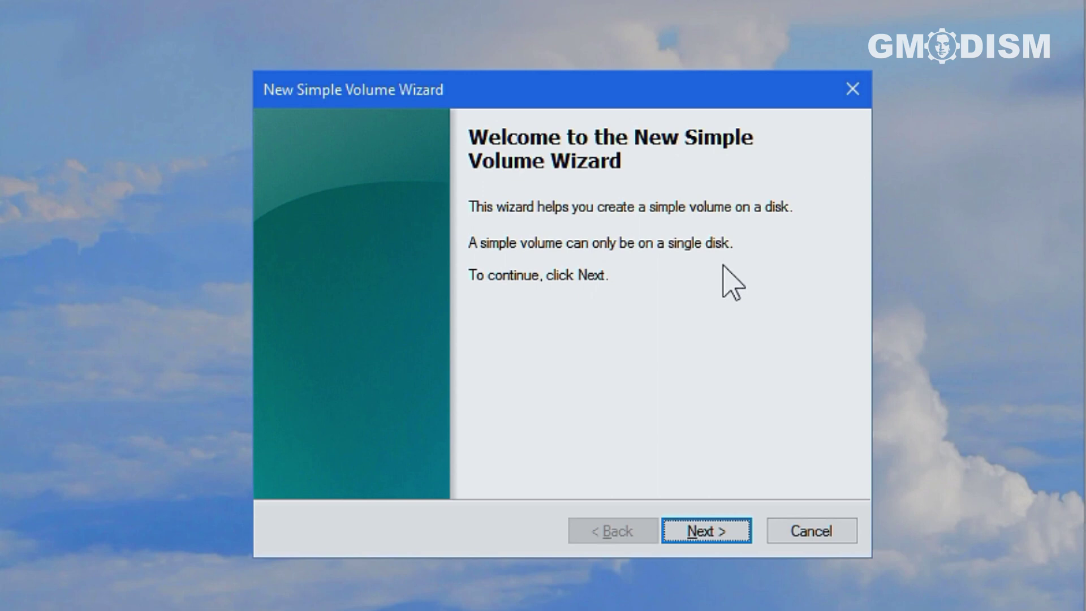
left_click(722, 527)
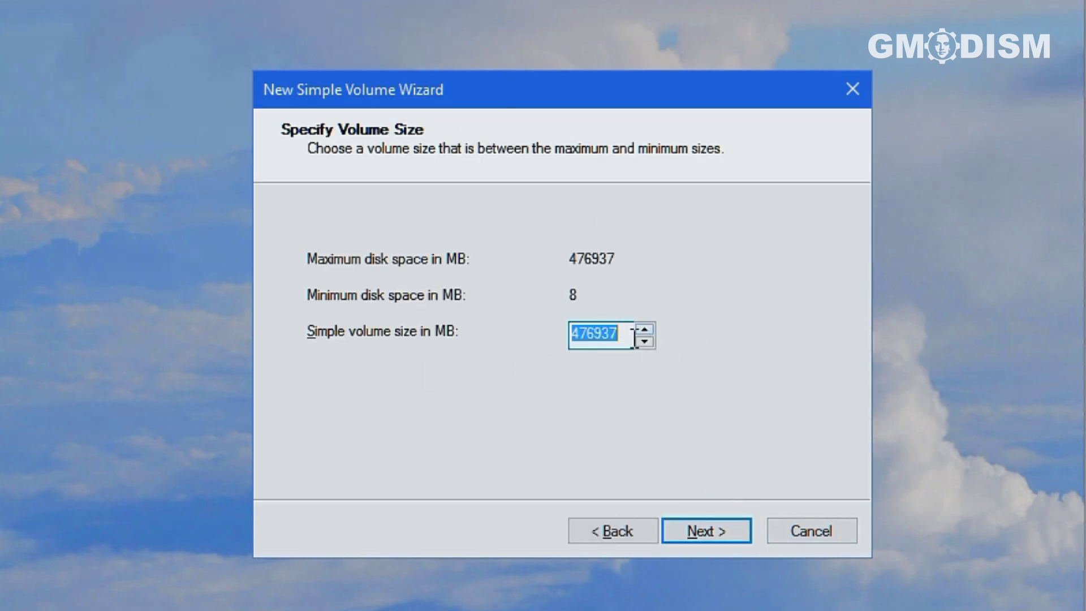
Keep the volume size at the full 476937 MB and continue.
left_click(644, 331)
left_click(644, 328)
left_click(644, 329)
left_click_drag(627, 333, 512, 336)
left_click(623, 331)
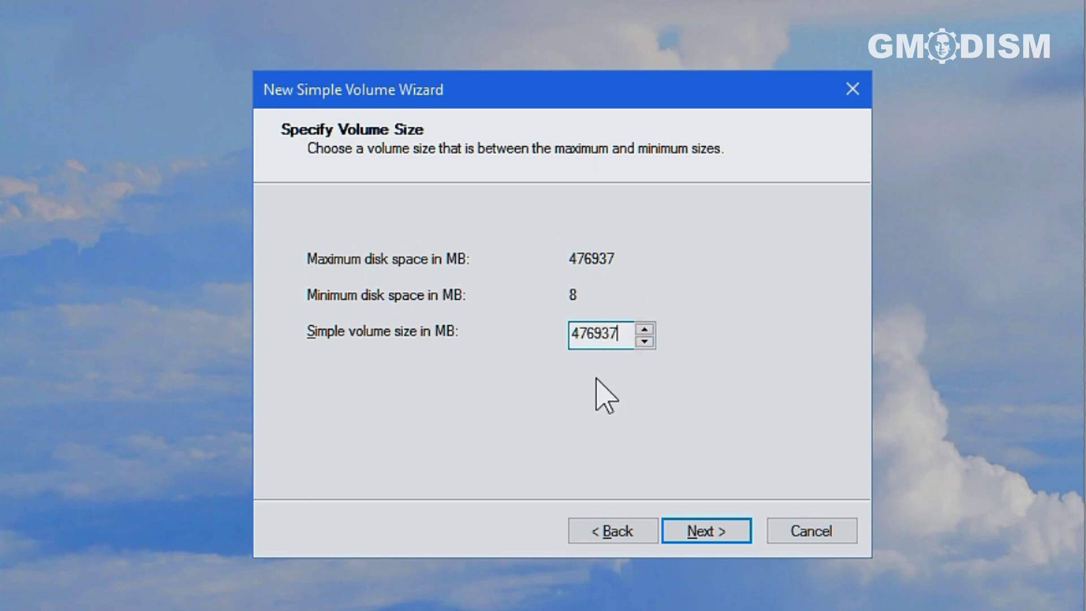
left_click(704, 533)
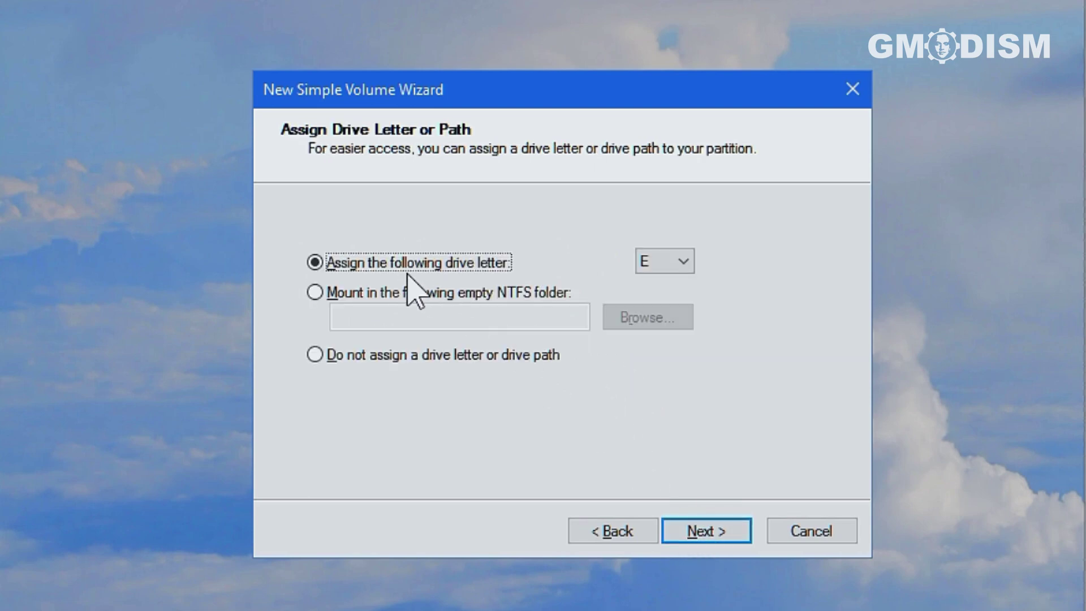
Assign drive letter X to the new volume and proceed to the format settings.
left_click(671, 266)
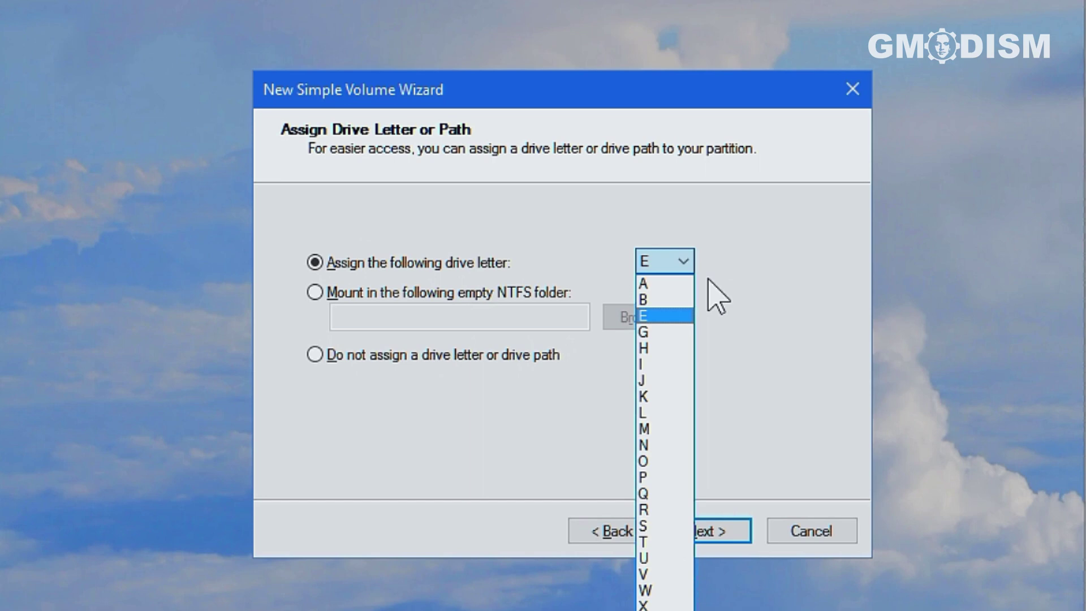
left_click(788, 289)
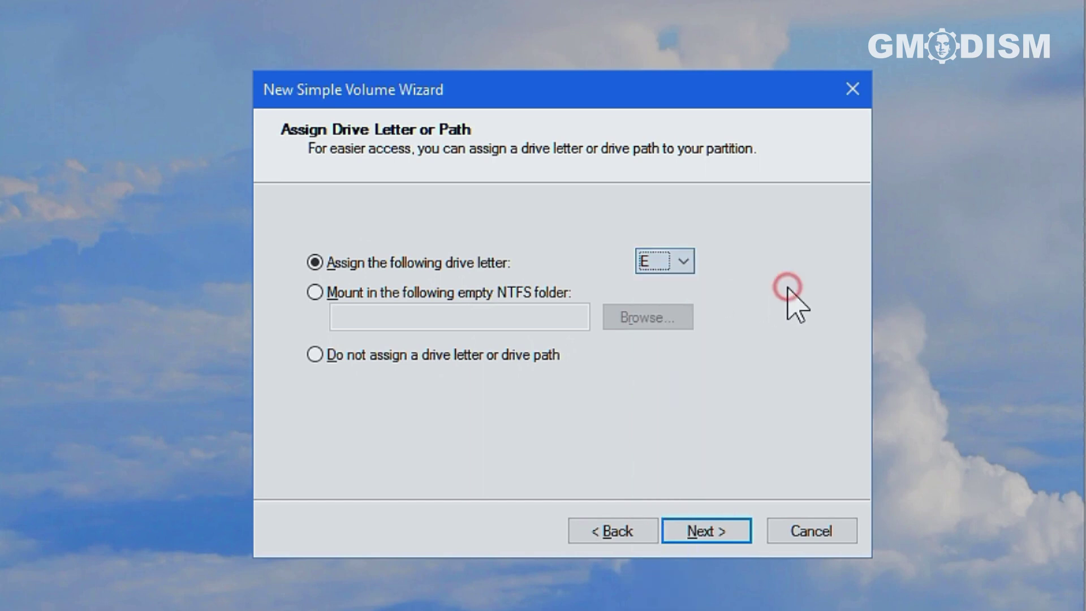
left_click(672, 264)
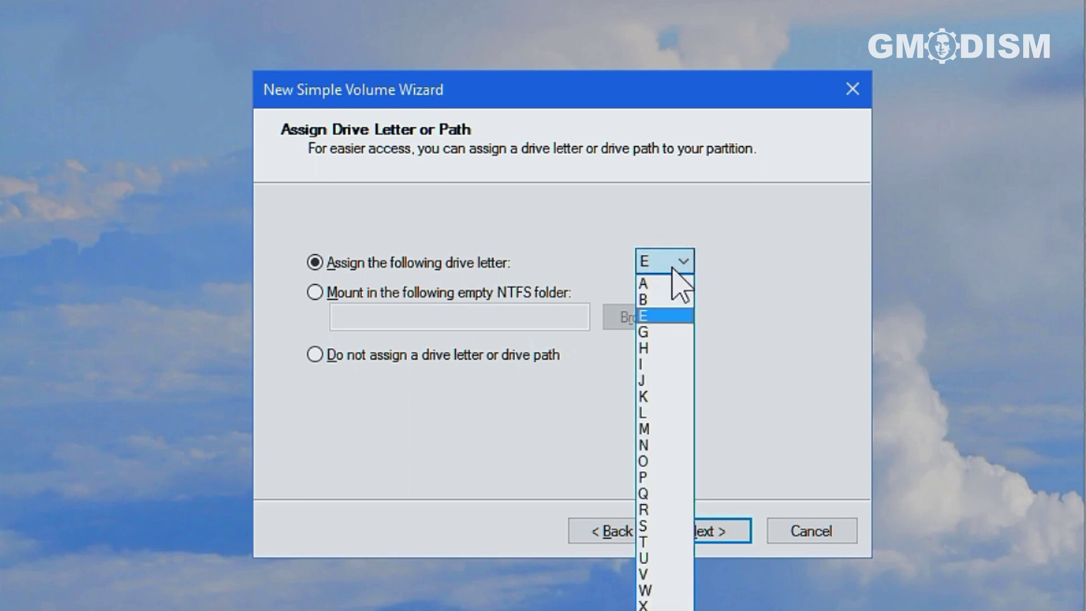
left_click(644, 604)
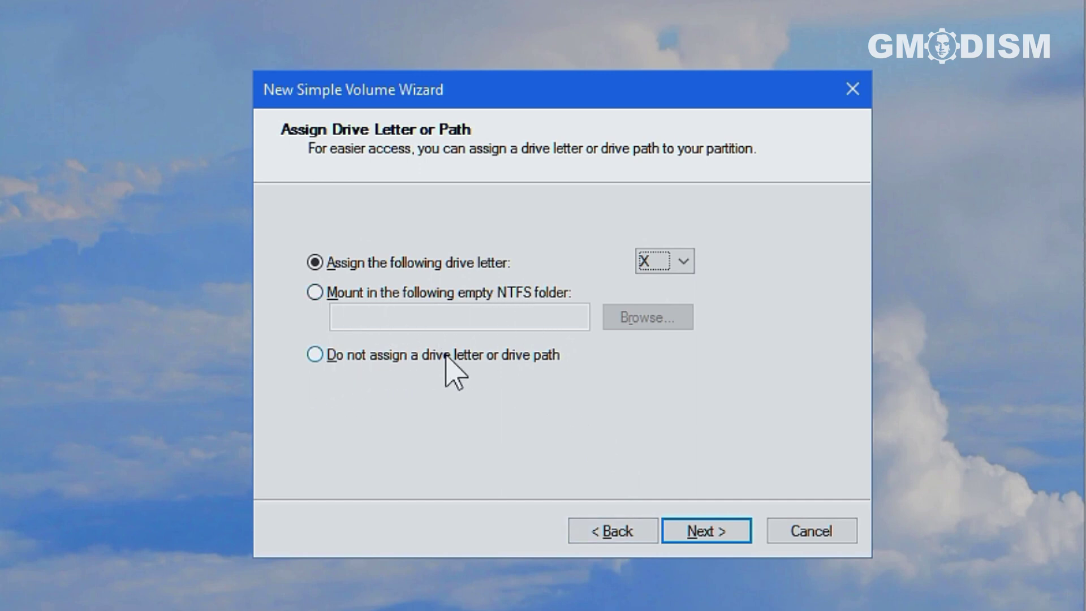
left_click(706, 532)
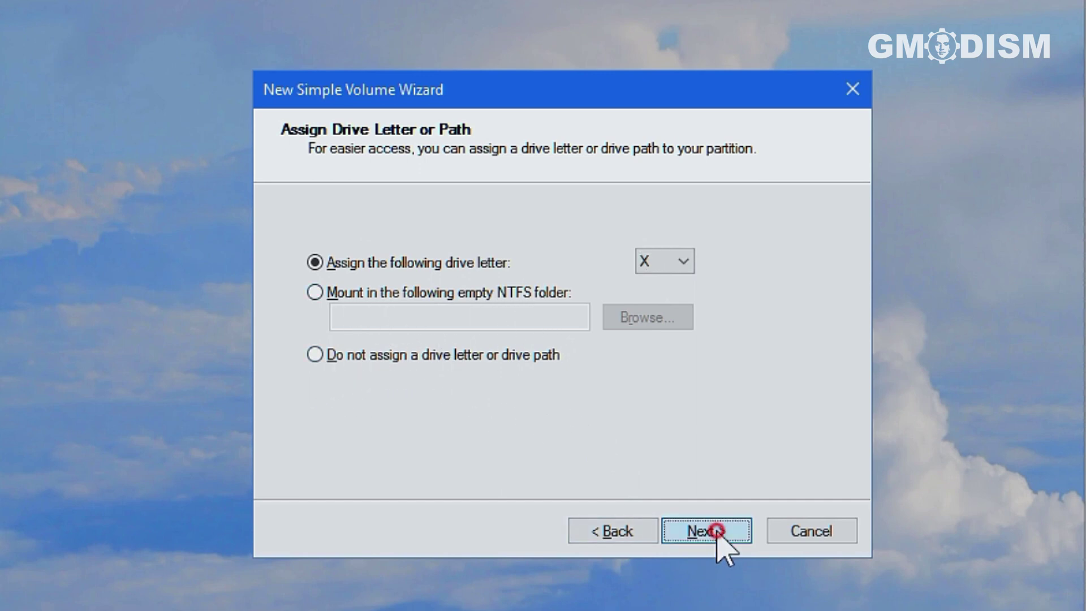
left_click_drag(667, 381, 467, 376)
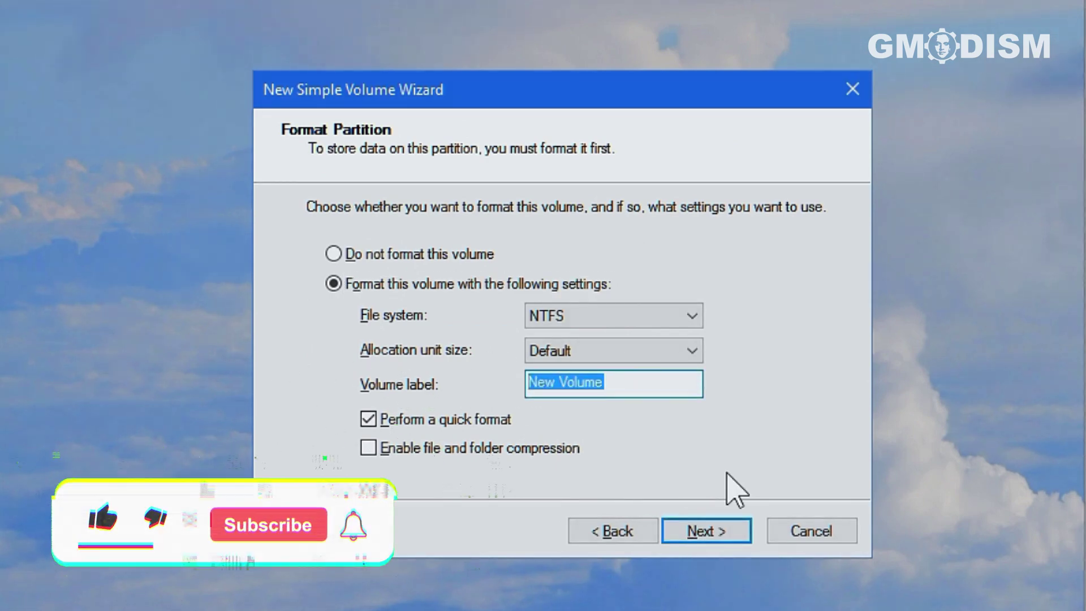
Label the volume Xfiles, keep NTFS, Default allocation size and quick format, and finish the wizard.
type("Xfiles")
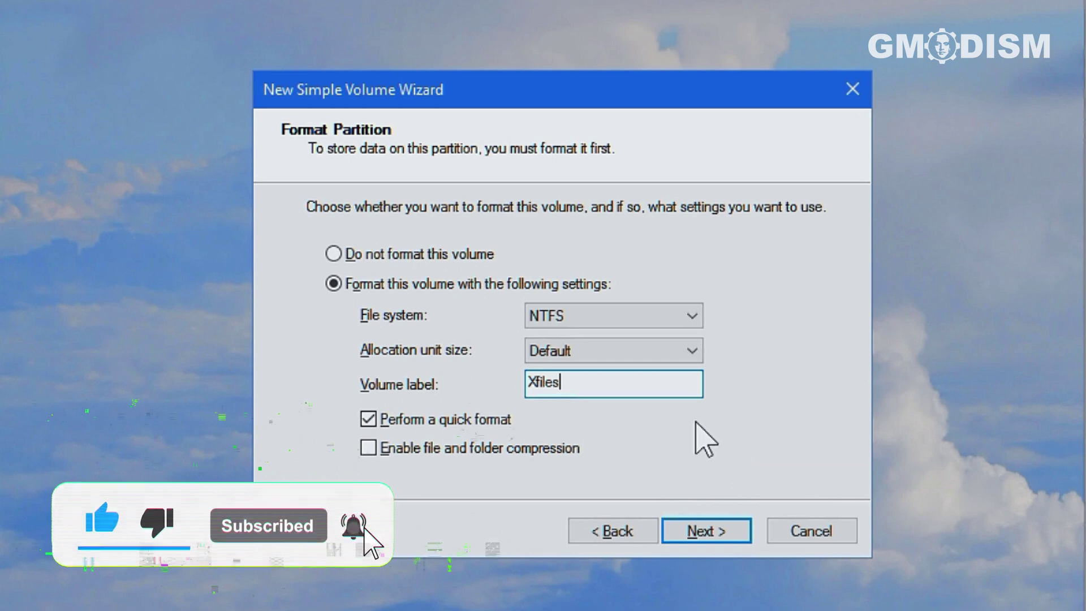
left_click(671, 359)
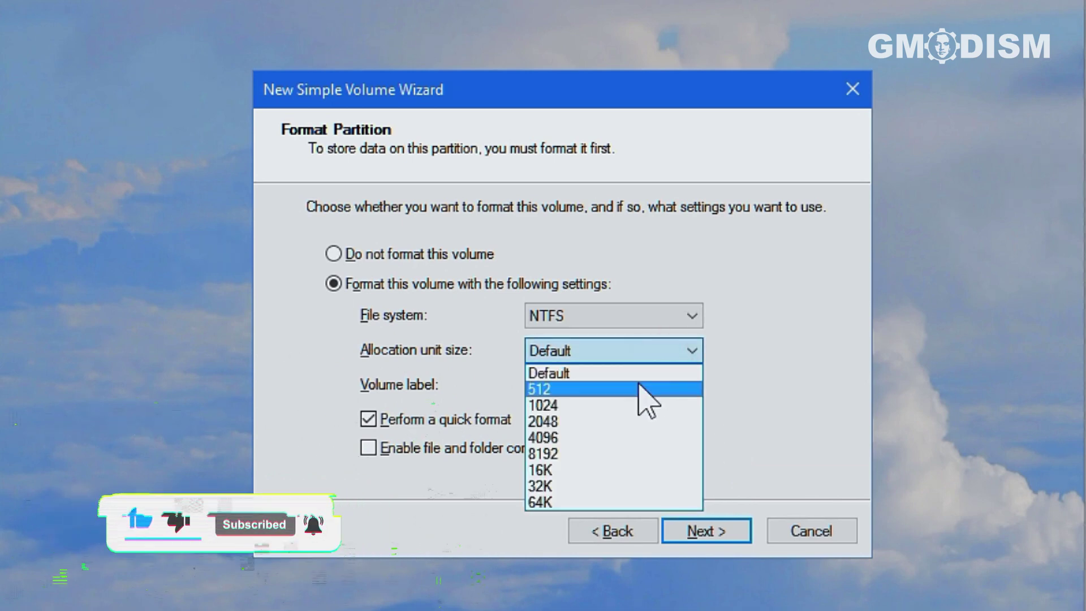
left_click(551, 502)
left_click(597, 354)
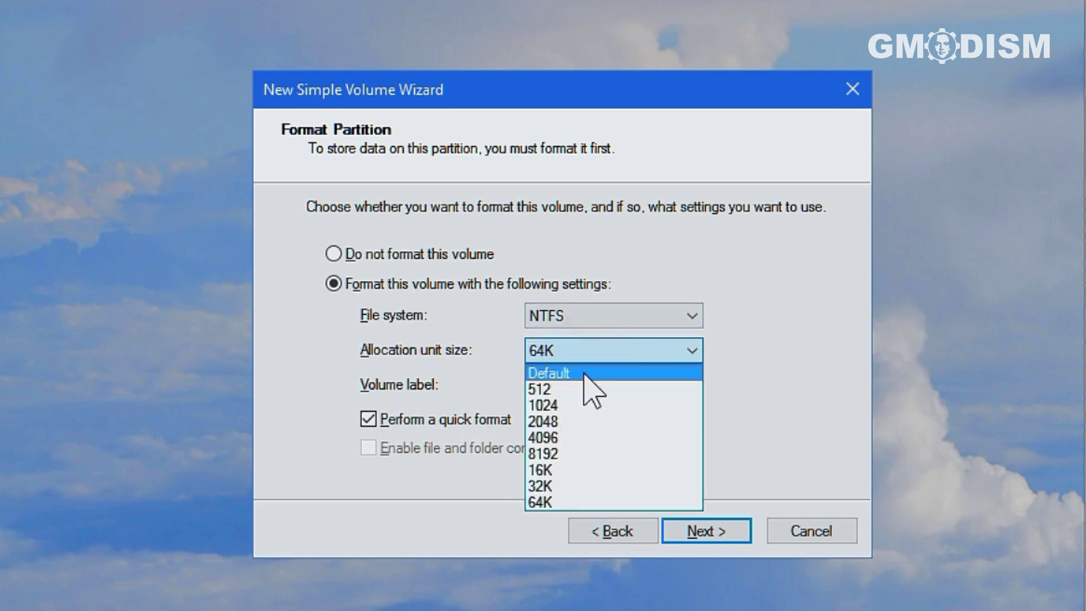
left_click(588, 373)
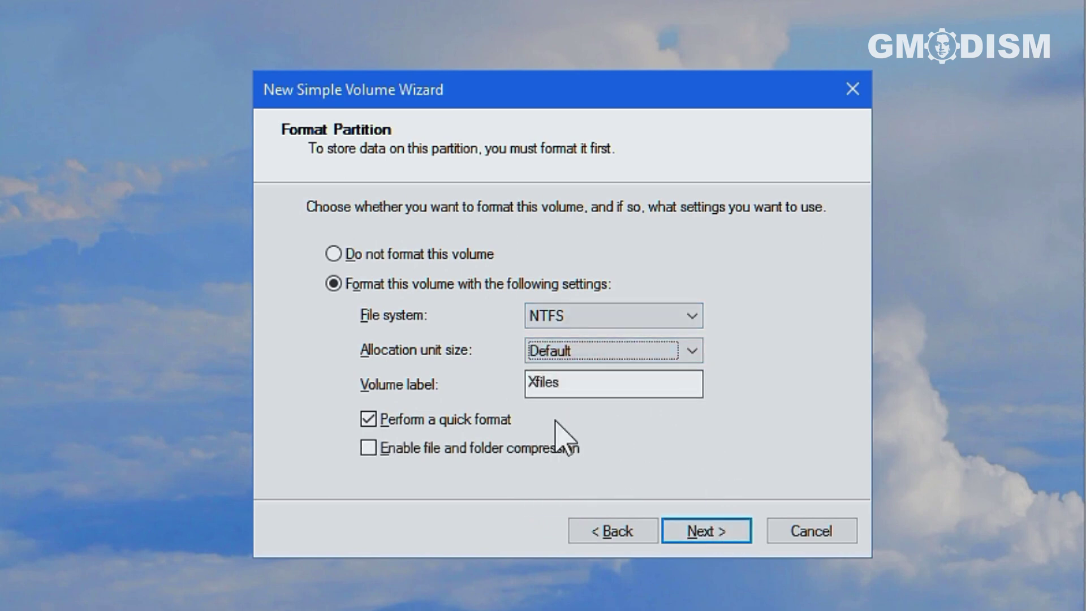
left_click(464, 419)
left_click(418, 420)
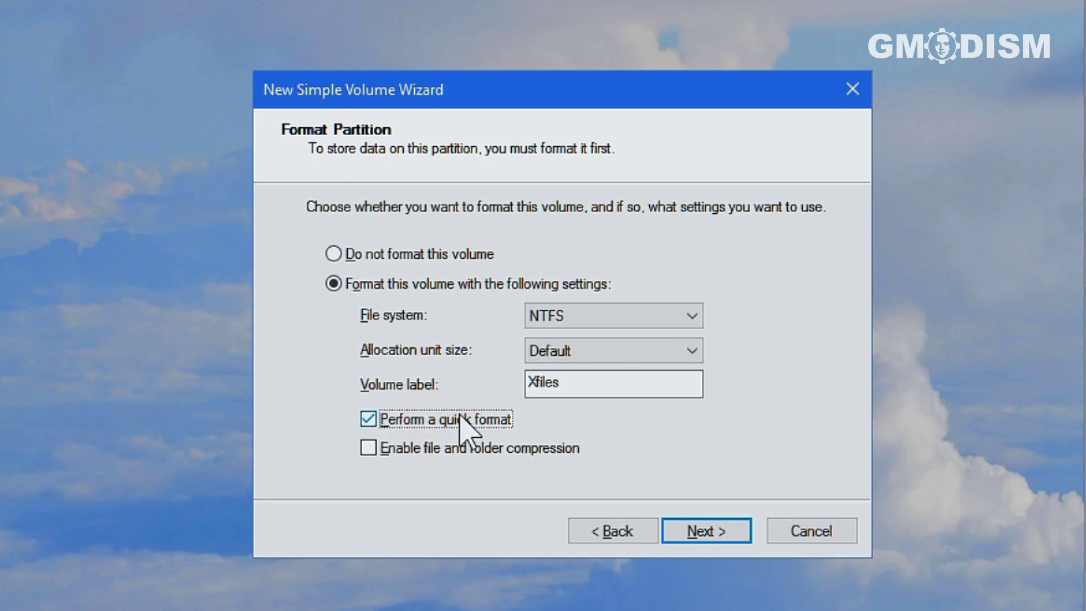
left_click(718, 531)
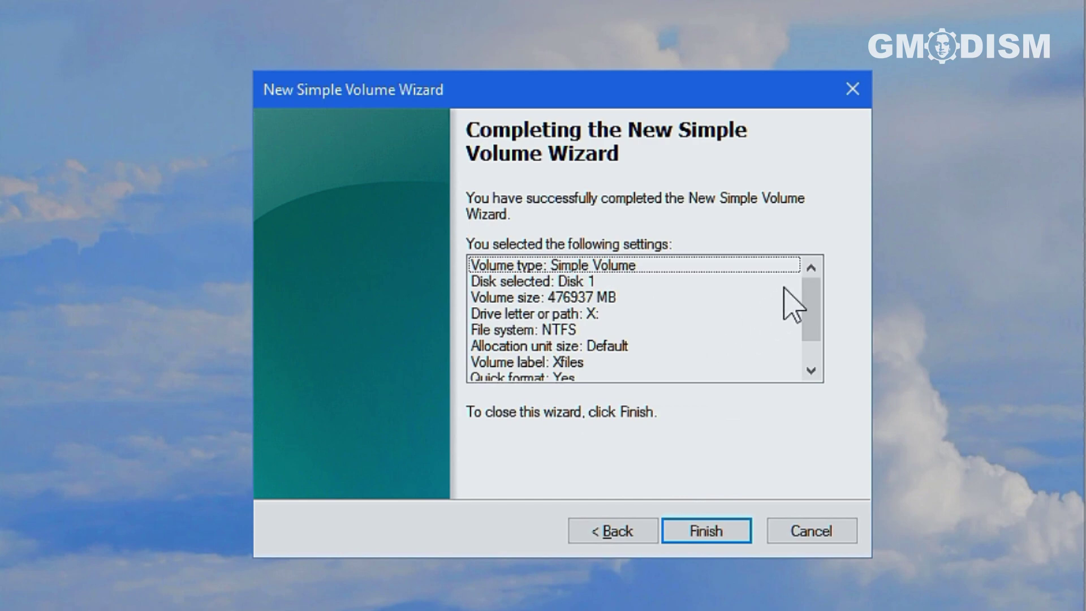
left_click_drag(813, 284, 829, 224)
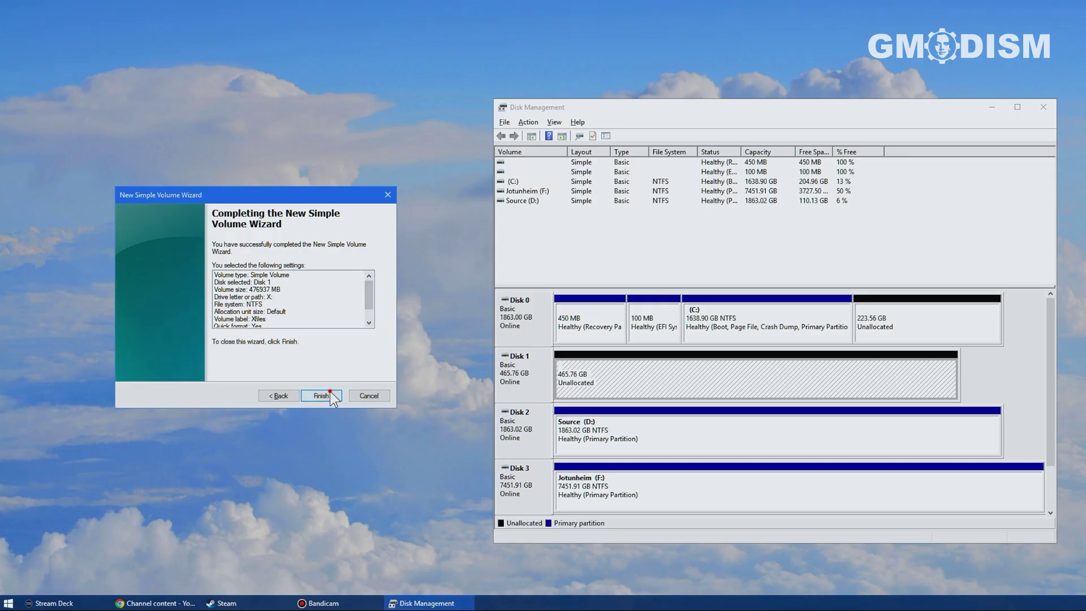
left_click(730, 531)
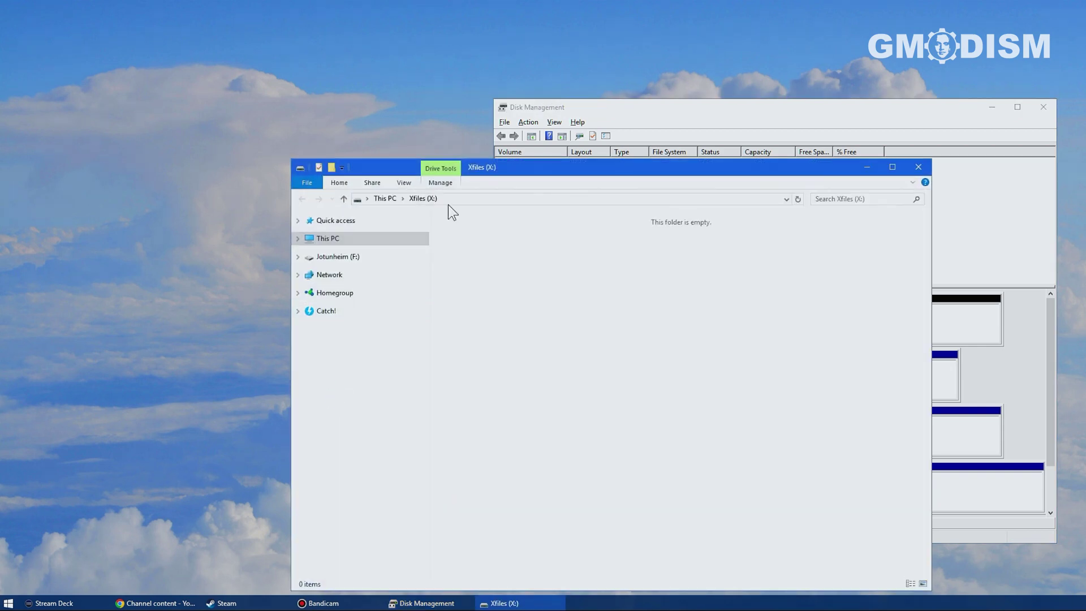
Create a new OpenDocument Text file on X: named 'You can now use it like normal!'.
left_click_drag(537, 173, 340, 90)
right_click(404, 191)
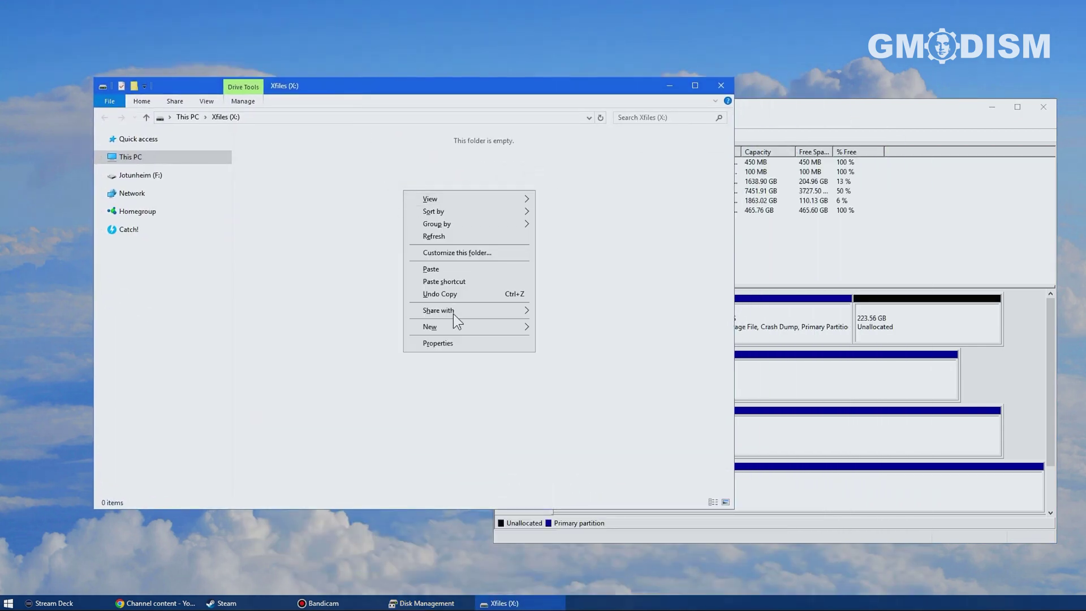
left_click(453, 328)
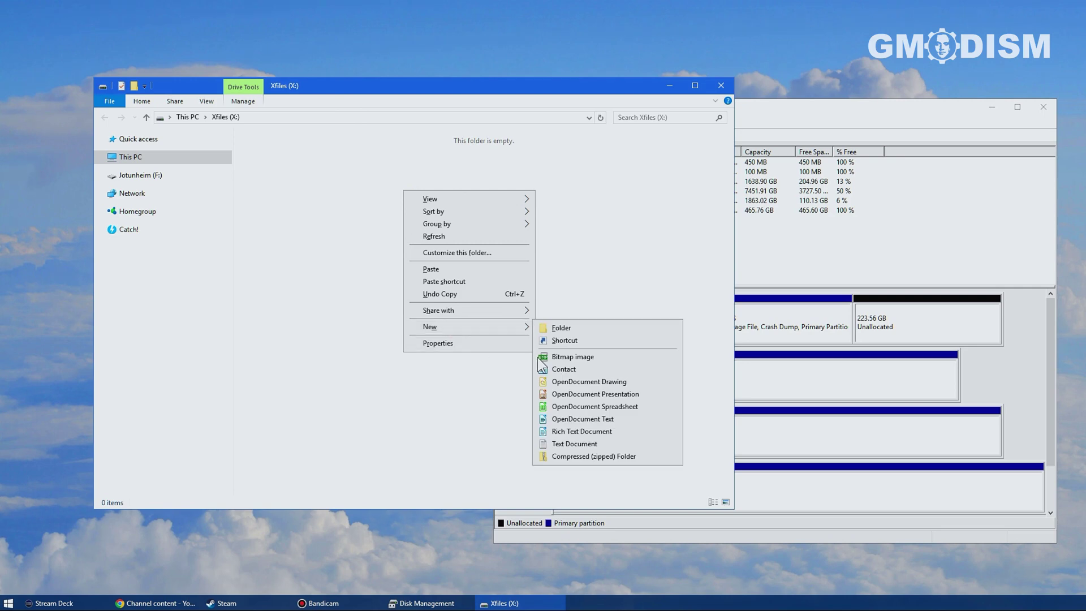
left_click(621, 419)
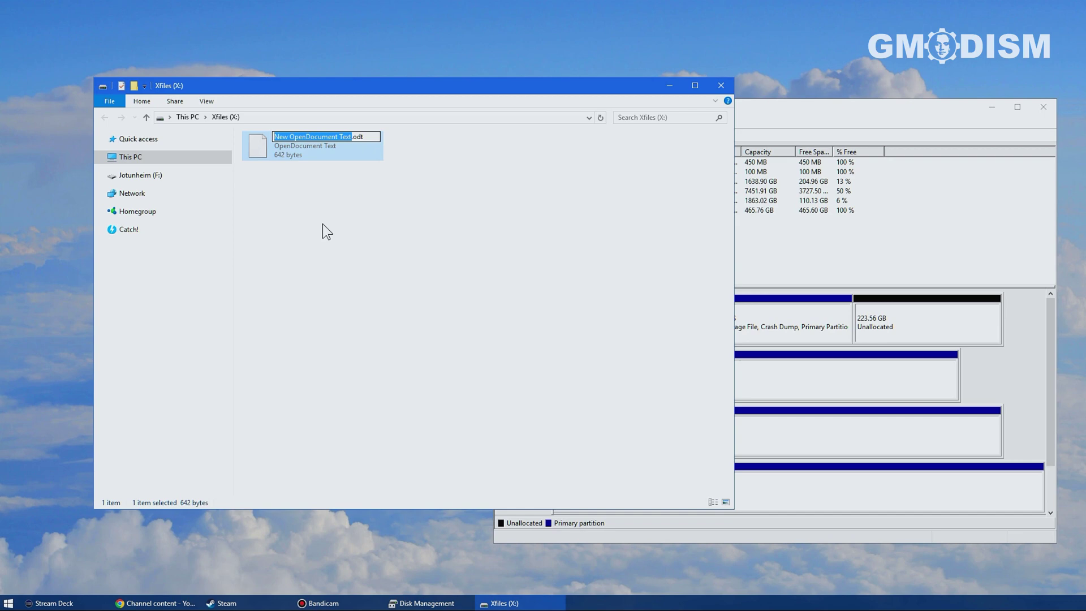
type("You can how")
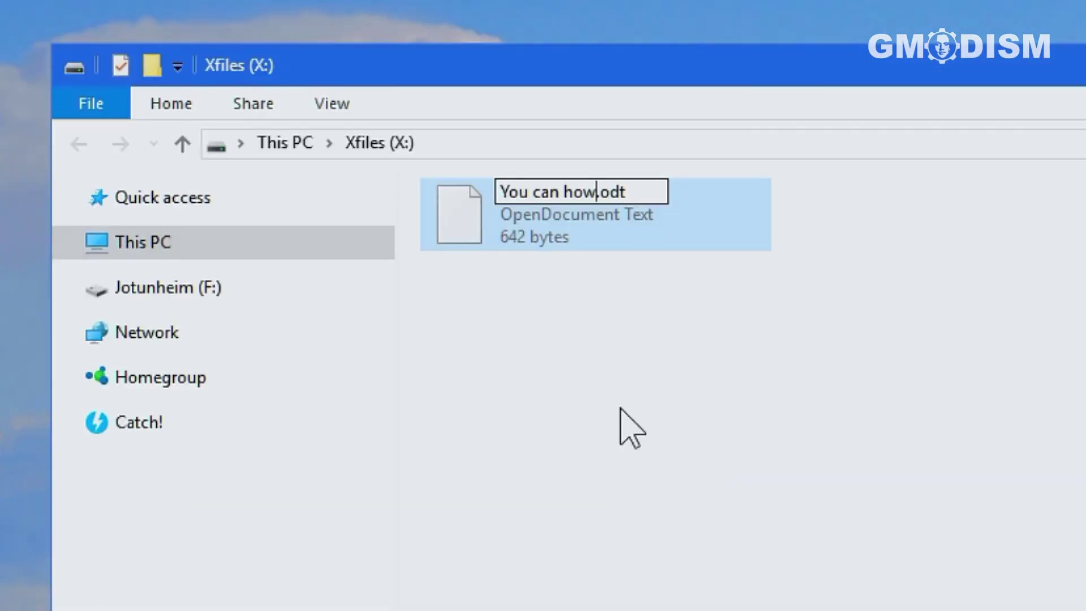
key("BackSpace")
key("BackSpace")
key("BackSpace")
type("now use it ")
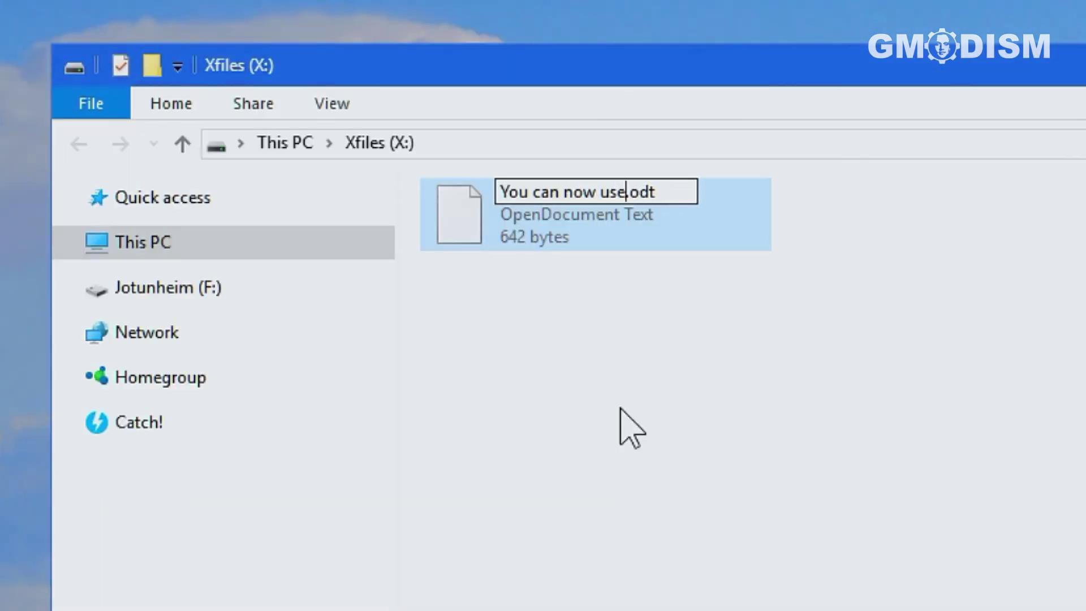
type("like normal")
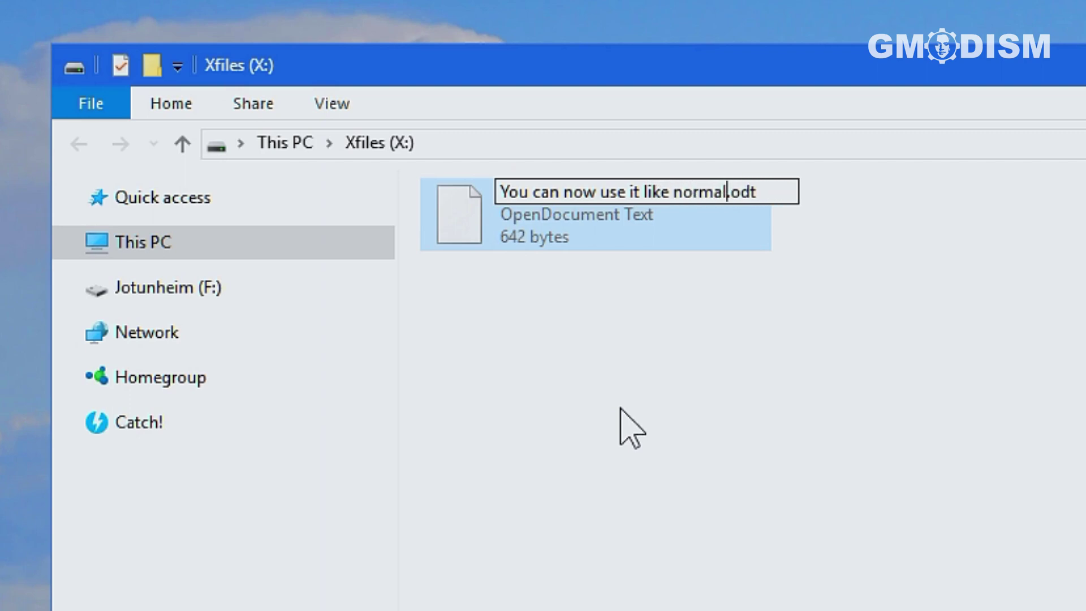
type("!")
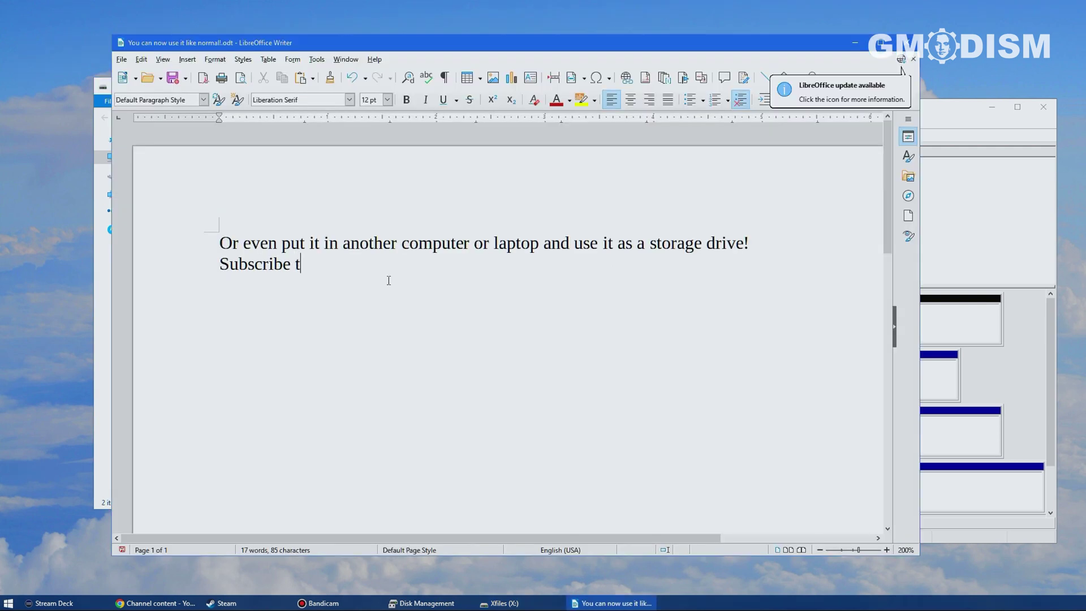
Continue the document's second line in Writer, adding the letter 'o'.
type("o")
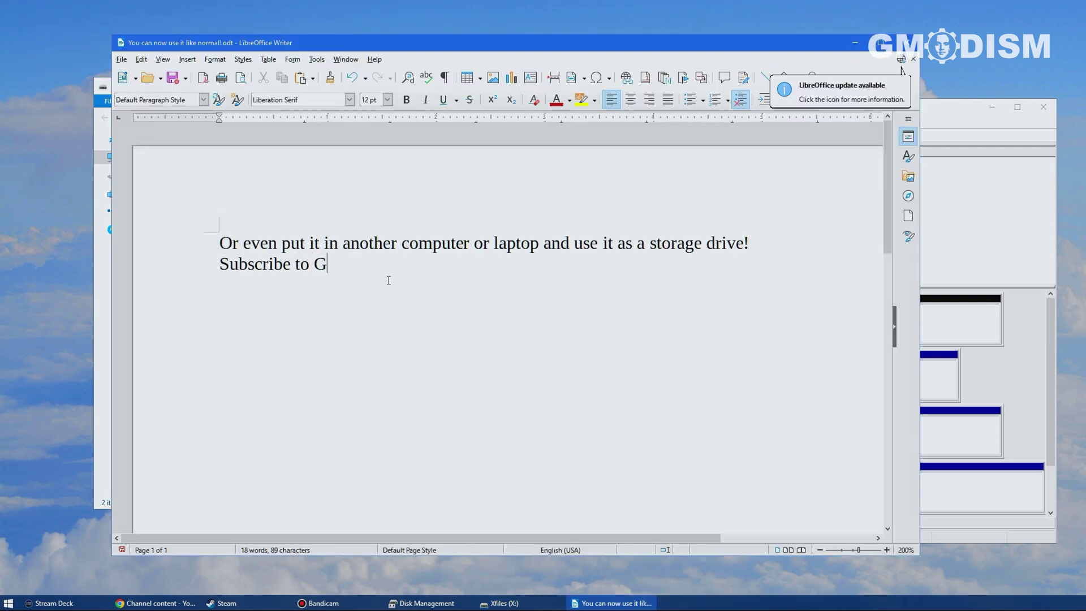